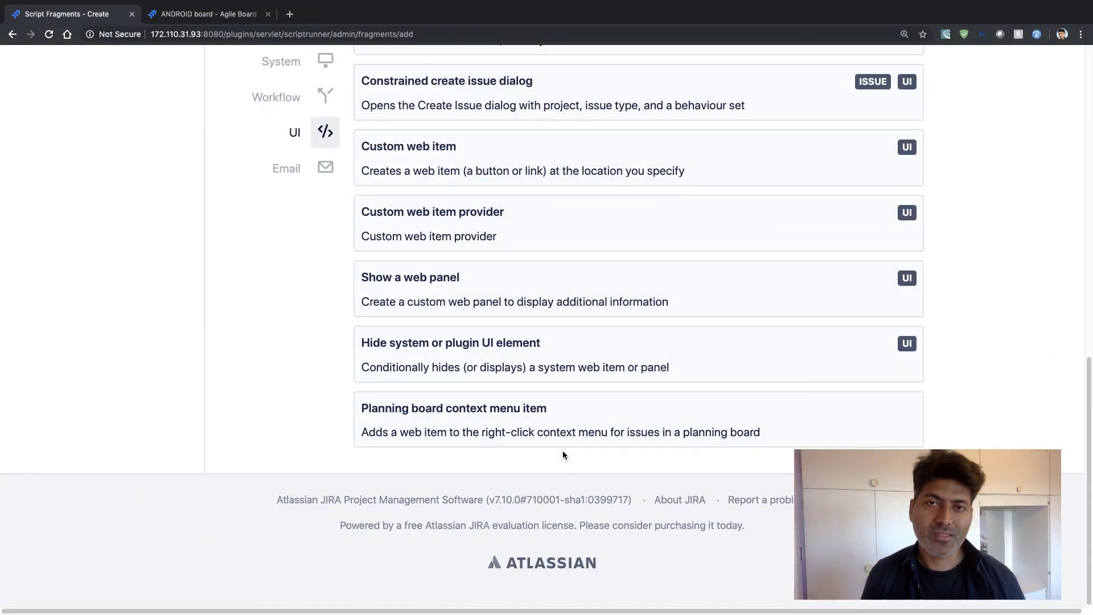
- Switch to the ANDROID board tab showing Sample Sprint 2's issues and the backlog
{"action": "key", "text": "ctrl+Tab"}
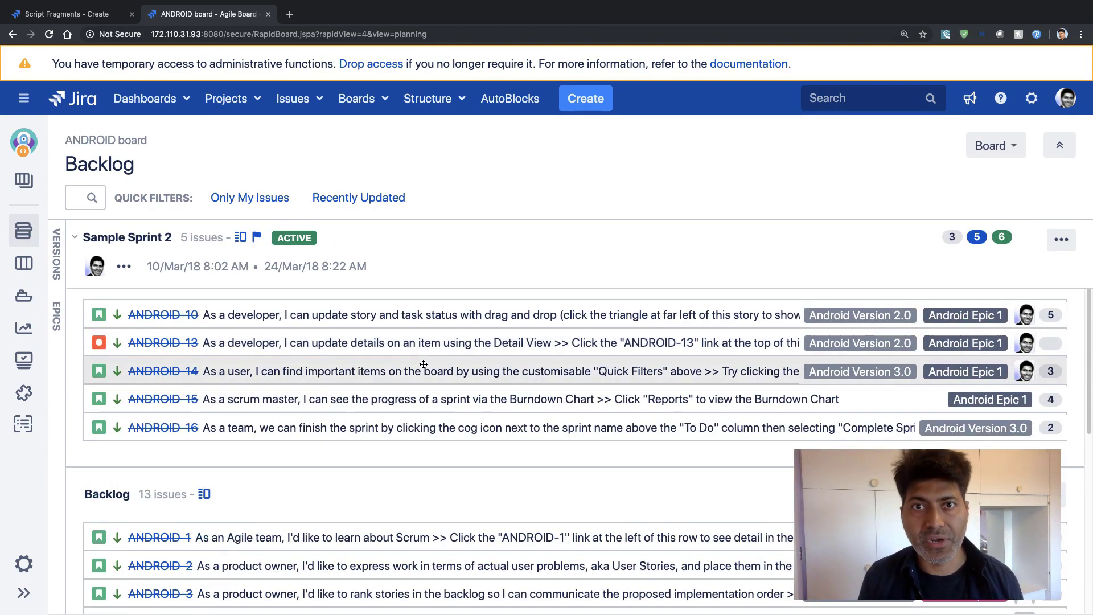
{"action": "scroll", "coordinate": [421, 385], "scroll_direction": "down", "scroll_amount": 1}
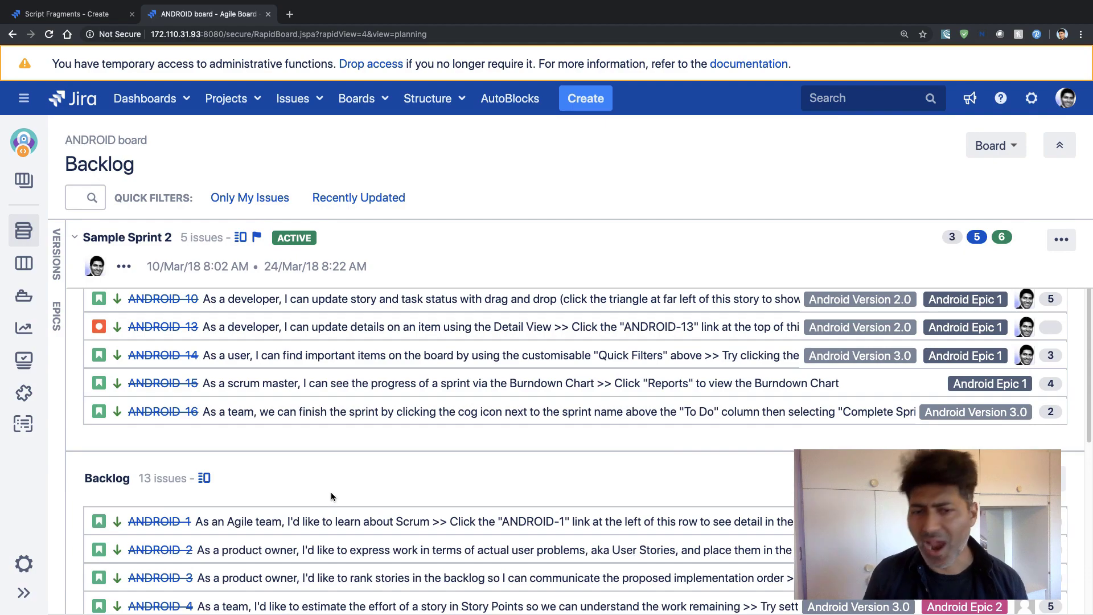
{"action": "right_click", "coordinate": [433, 302]}
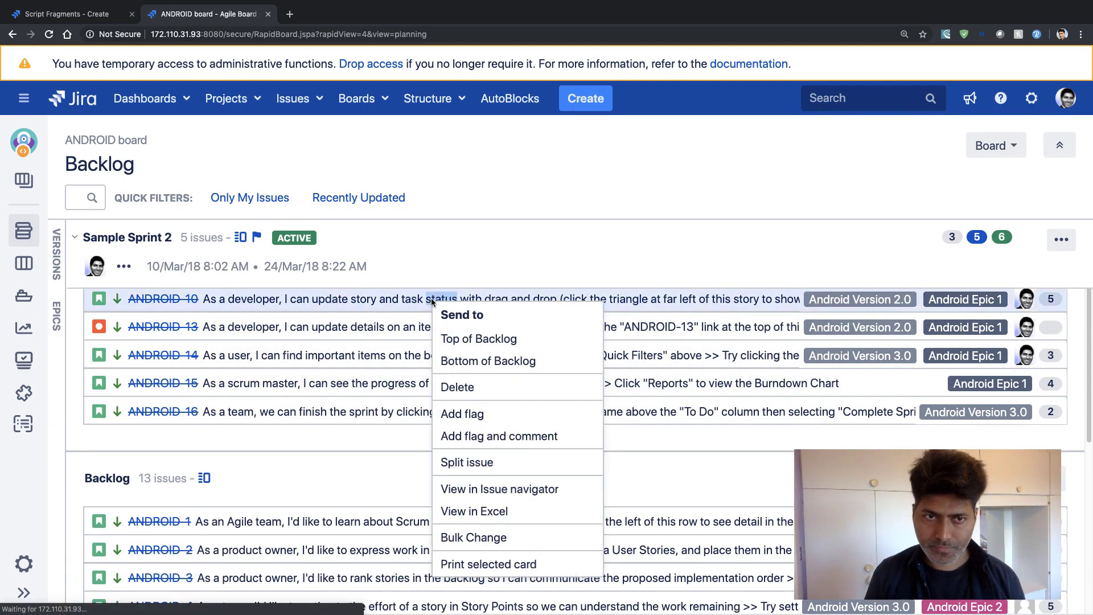
{"action": "left_click", "coordinate": [439, 291]}
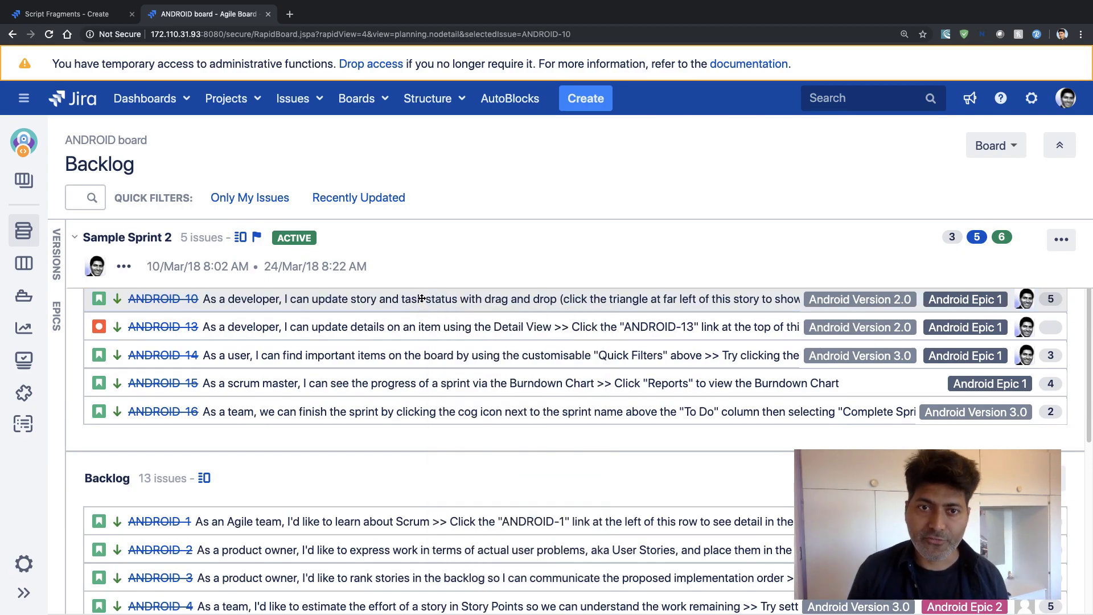
{"action": "left_click", "coordinate": [421, 299]}
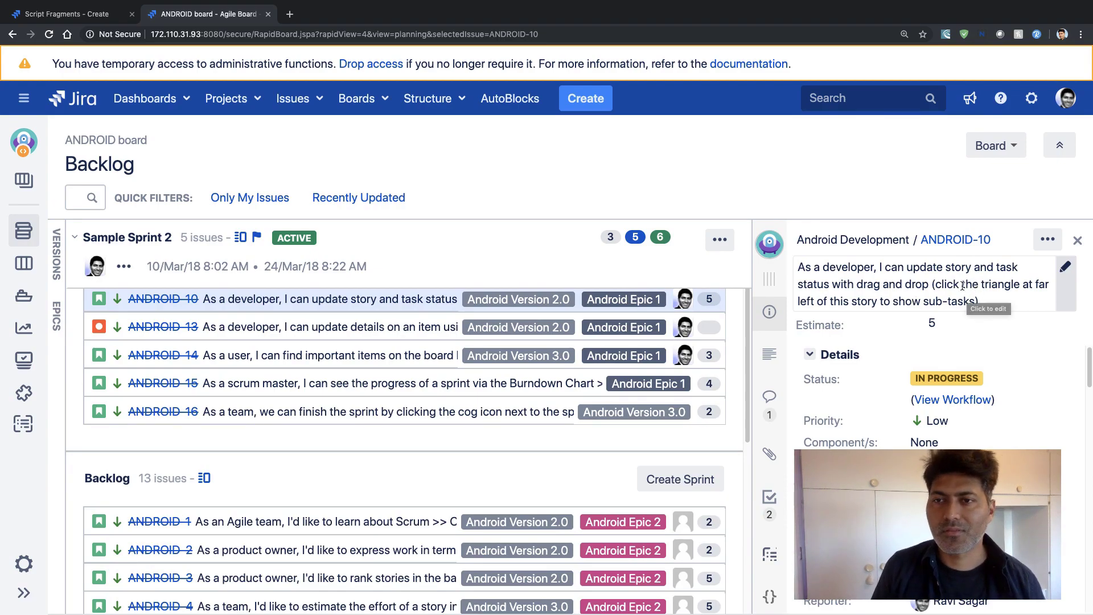
{"action": "scroll", "coordinate": [940, 376], "scroll_direction": "down", "scroll_amount": 5}
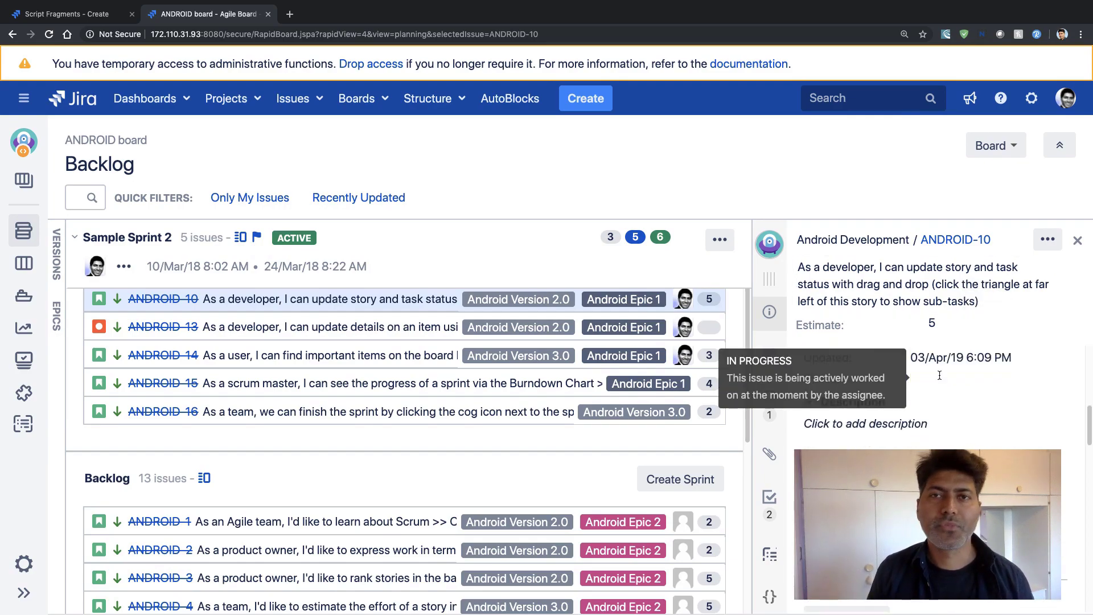
{"action": "left_click", "coordinate": [1078, 241]}
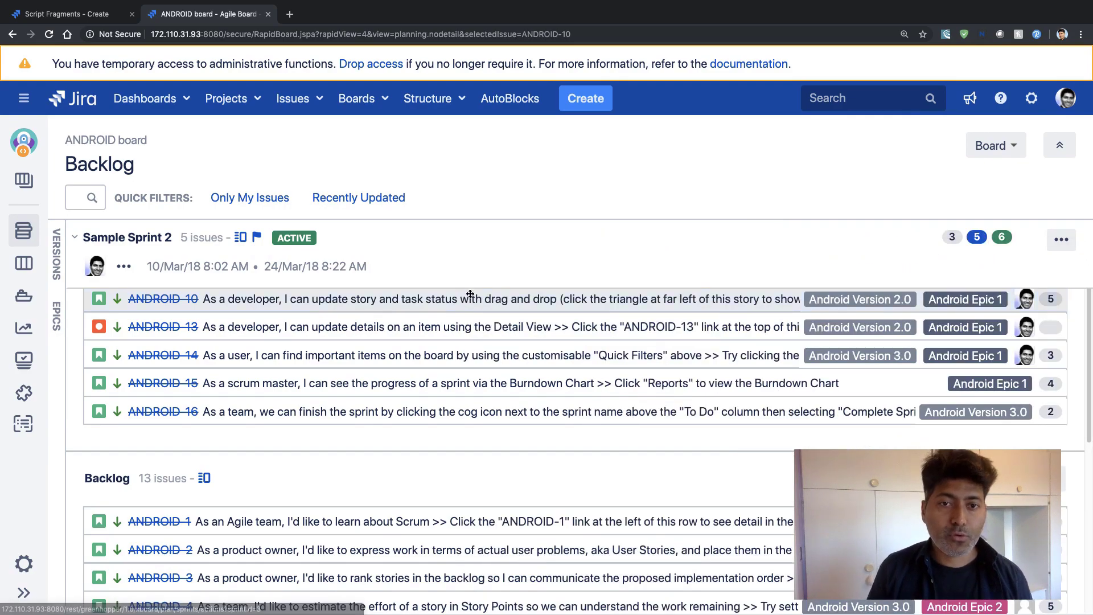
- Review ANDROID-10's existing context menu actions, dismiss them, and return to the Script Fragments tab
{"action": "right_click", "coordinate": [466, 306]}
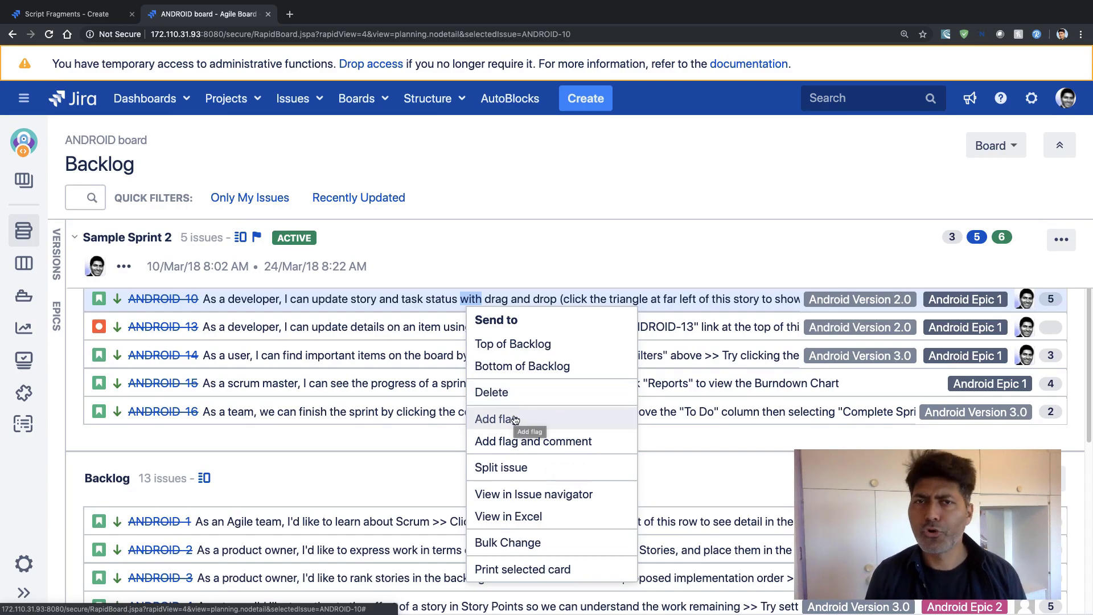
{"action": "left_click", "coordinate": [488, 184]}
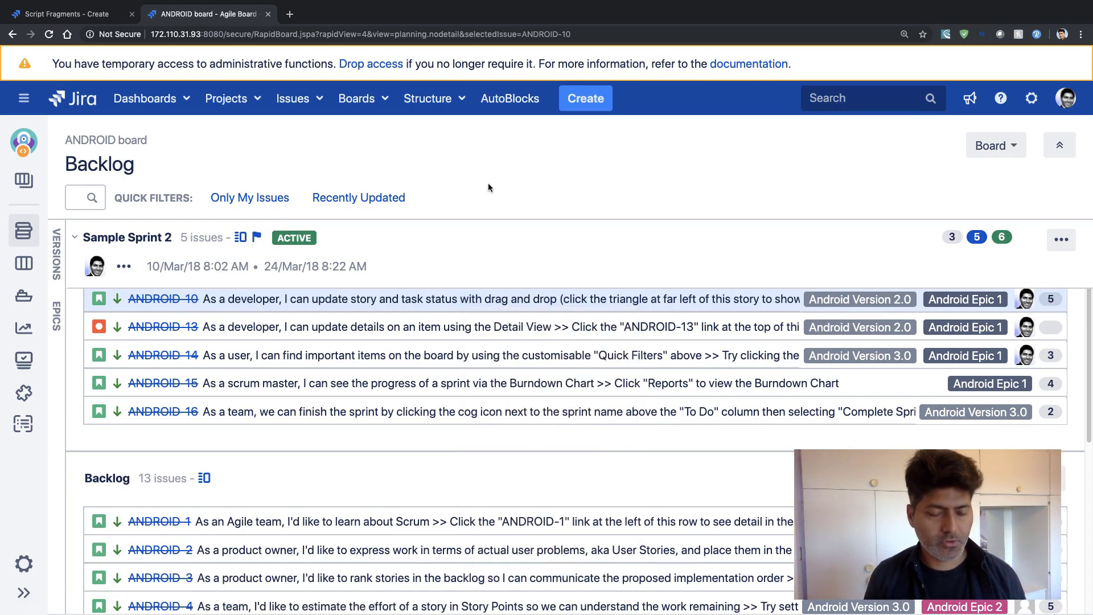
{"action": "key", "text": "ctrl+shift+Tab"}
- Choose the 'Planning board context menu item' fragment type from the Script Fragments list
{"action": "scroll", "coordinate": [365, 317], "scroll_direction": "up", "scroll_amount": 10}
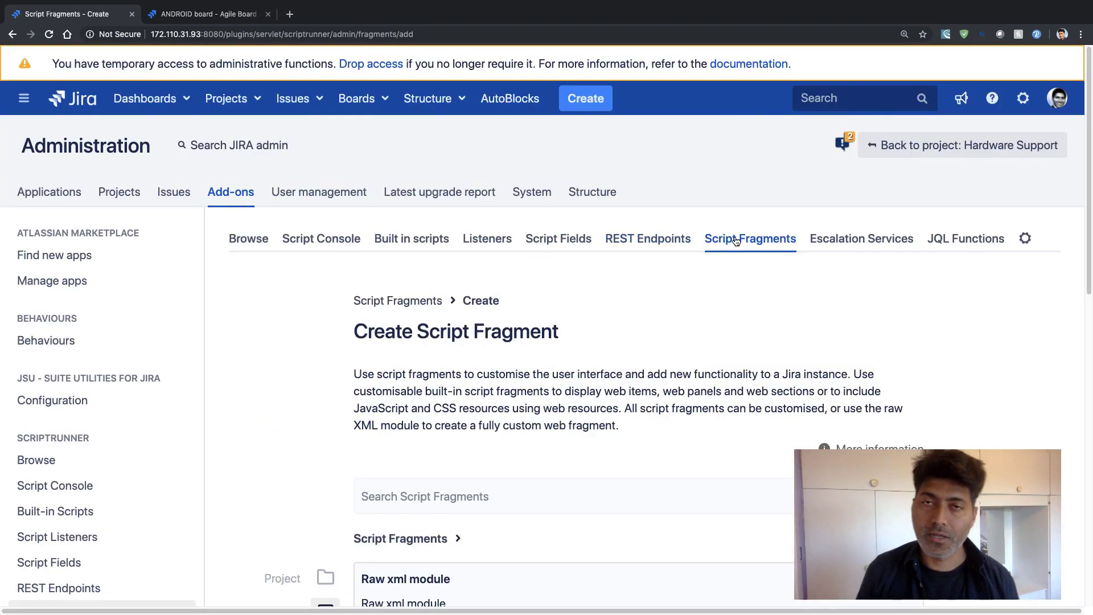
{"action": "scroll", "coordinate": [734, 238], "scroll_direction": "down", "scroll_amount": 12}
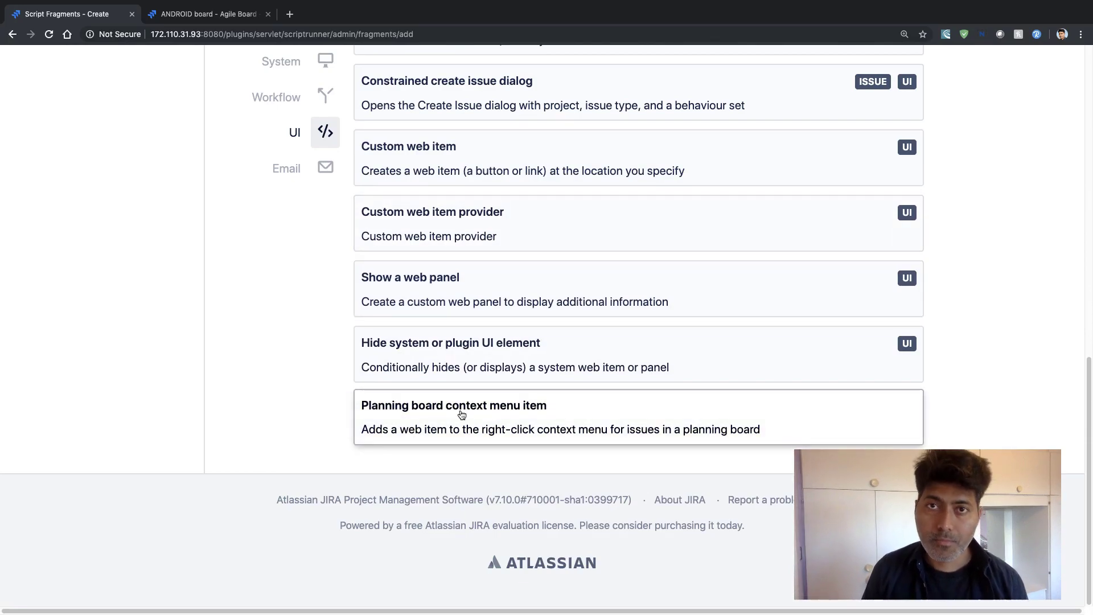
{"action": "left_click", "coordinate": [461, 413]}
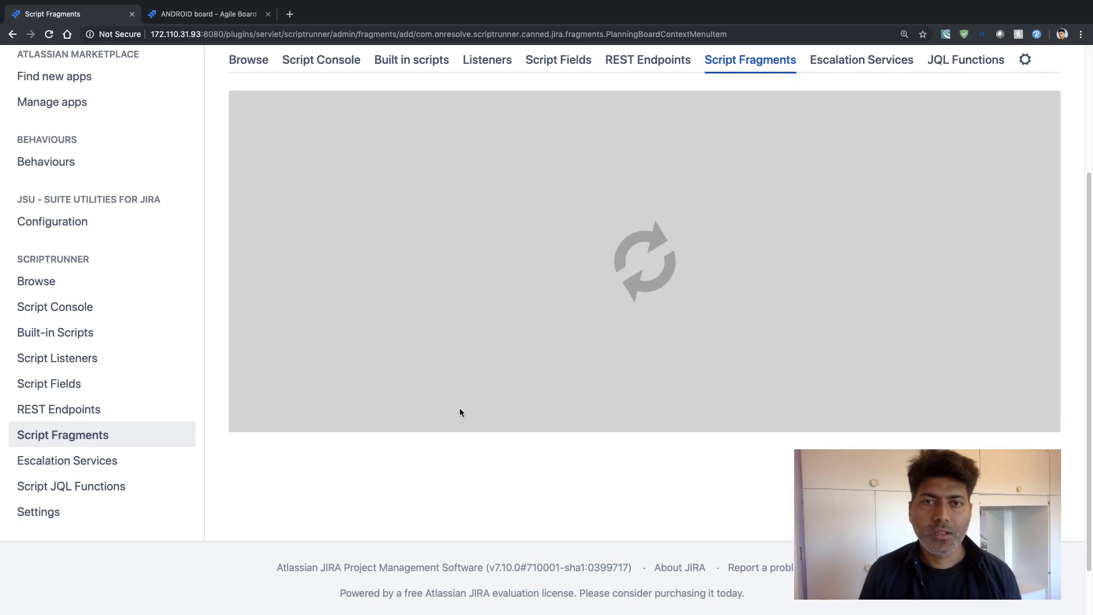
{"action": "scroll", "coordinate": [459, 408], "scroll_direction": "down", "scroll_amount": 1}
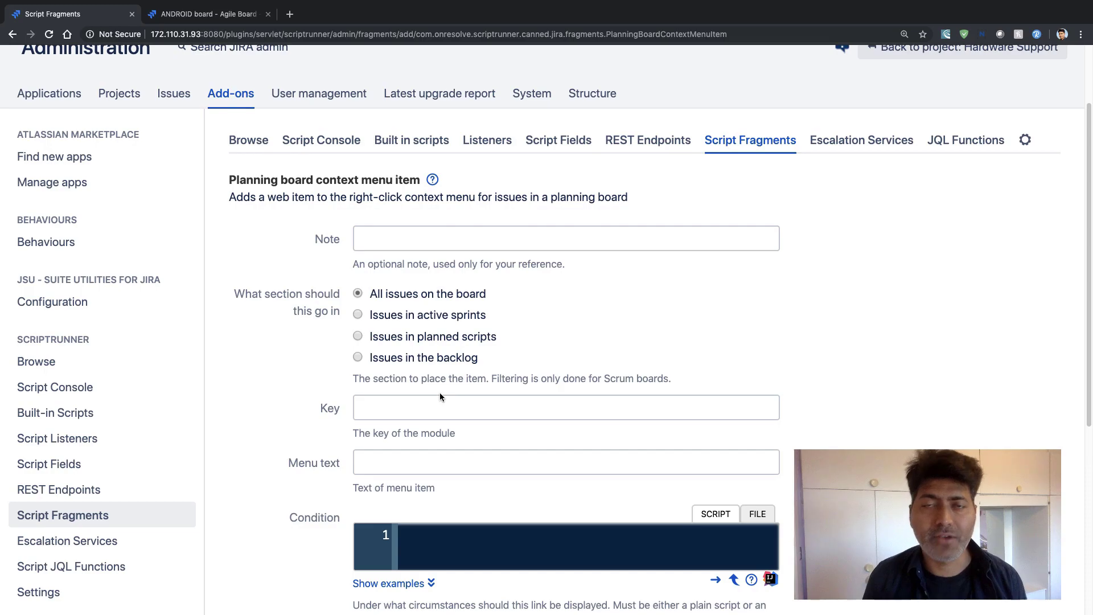
- Compare ANDROID-10's board actions, then enter 'New link' as the fragment's note
{"action": "left_click", "coordinate": [508, 237]}
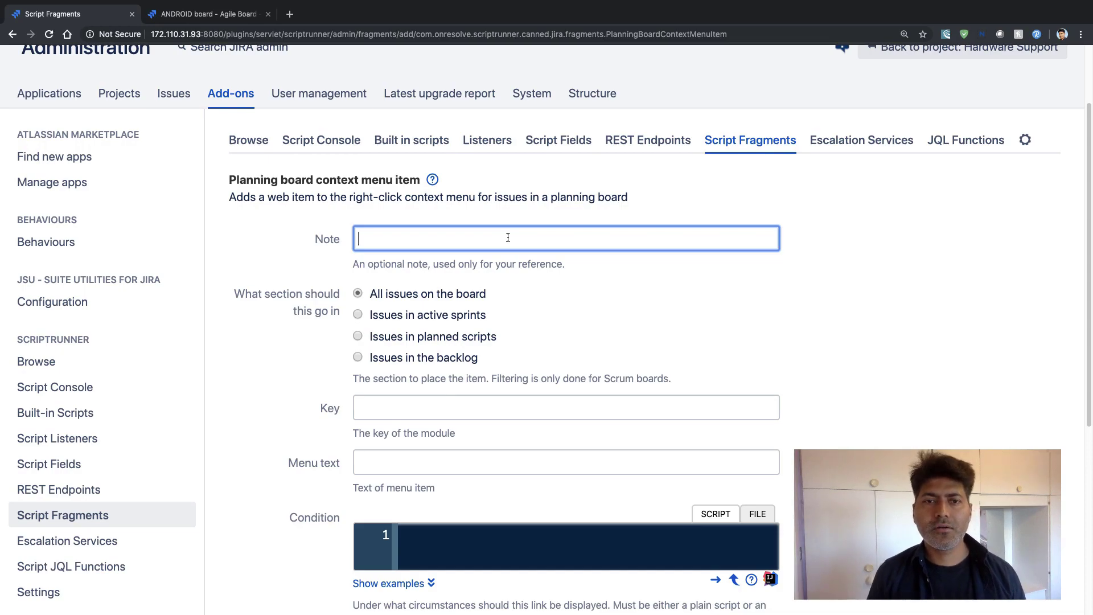
{"action": "key", "text": "ctrl+Tab"}
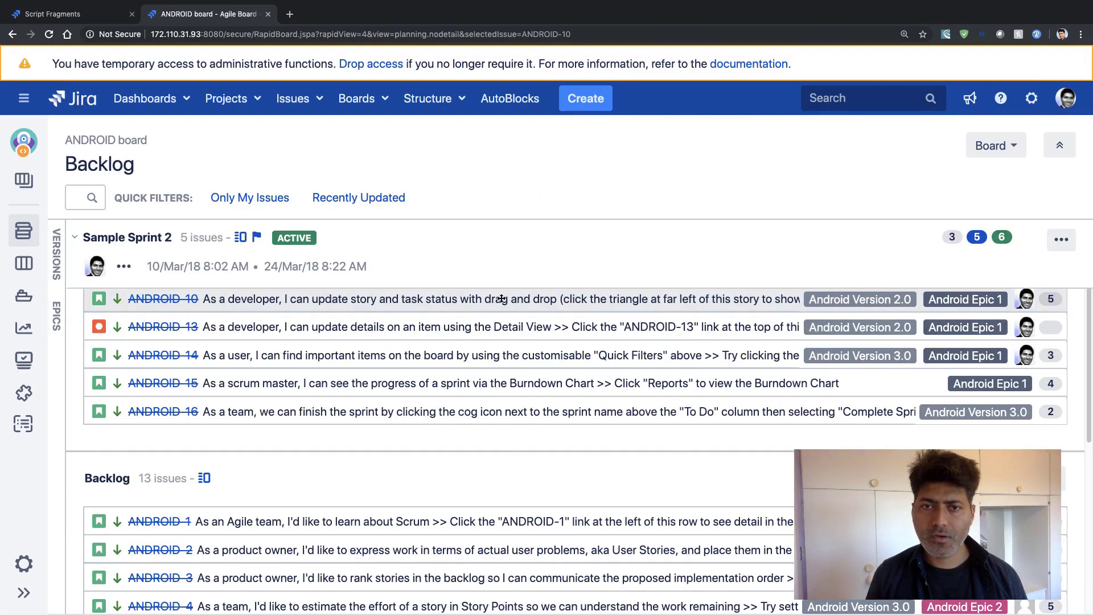
{"action": "right_click", "coordinate": [501, 300]}
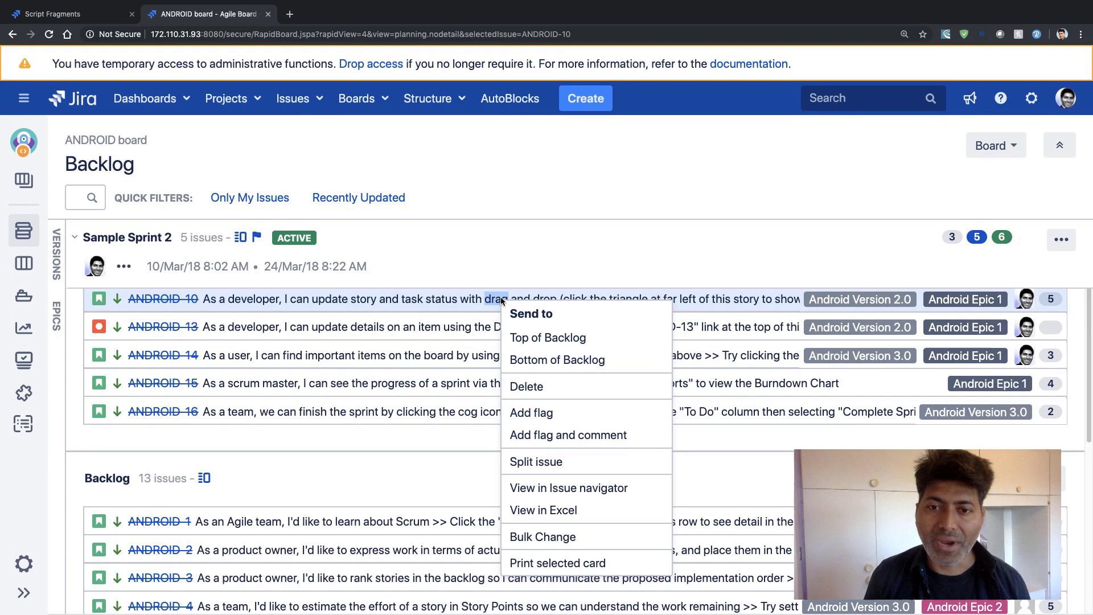
{"action": "key", "text": "ctrl+shift+Tab"}
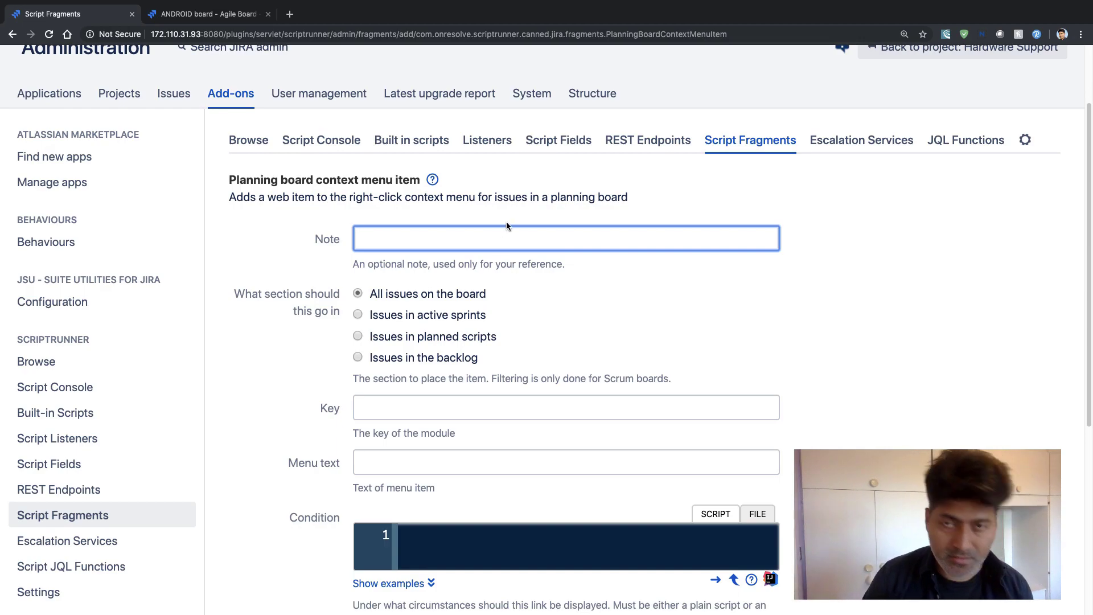
{"action": "type", "text": "N"}
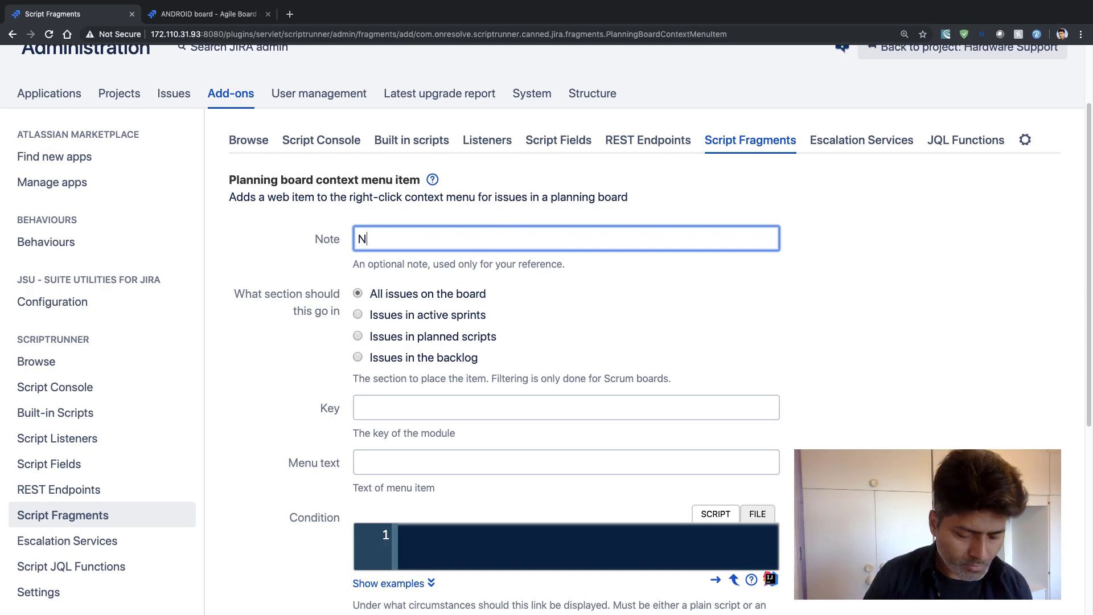
{"action": "type", "text": "ew Iink"}
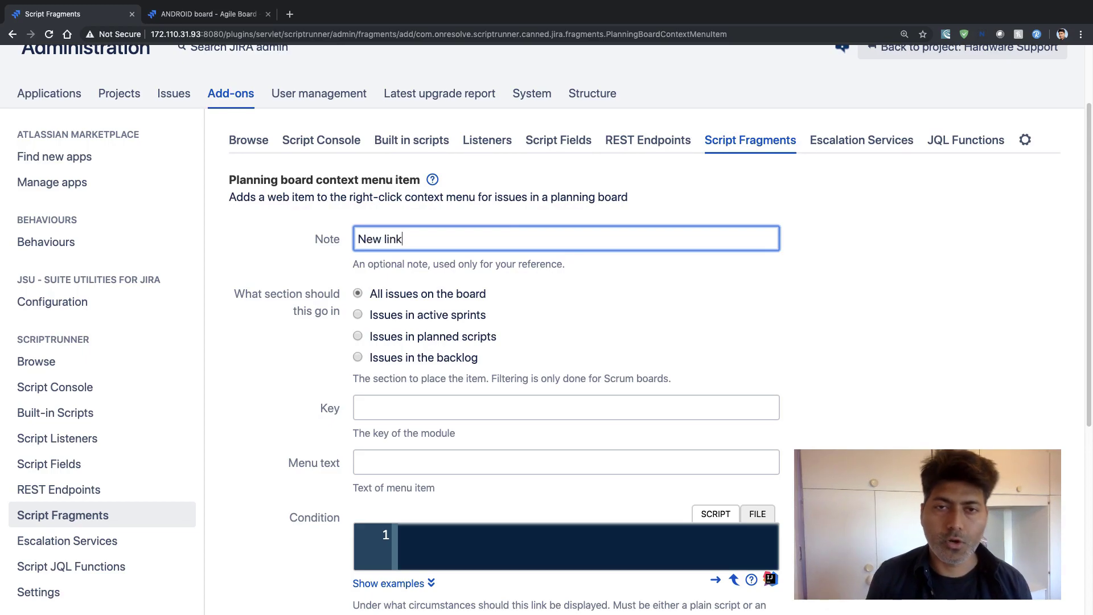
{"action": "scroll", "coordinate": [513, 235], "scroll_direction": "down", "scroll_amount": 3}
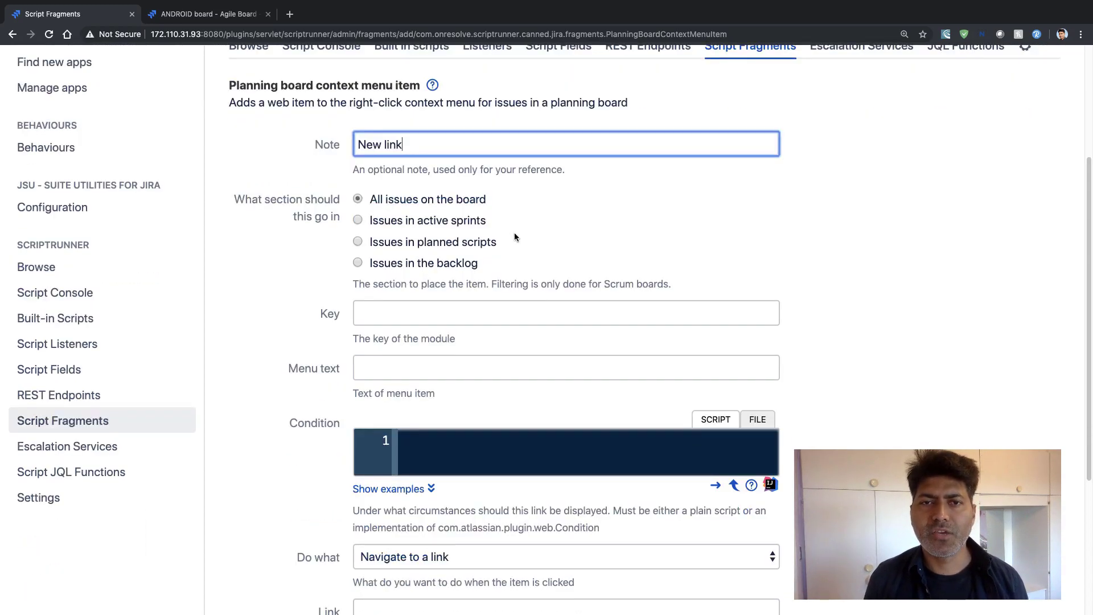
{"action": "scroll", "coordinate": [528, 248], "scroll_direction": "down", "scroll_amount": 5}
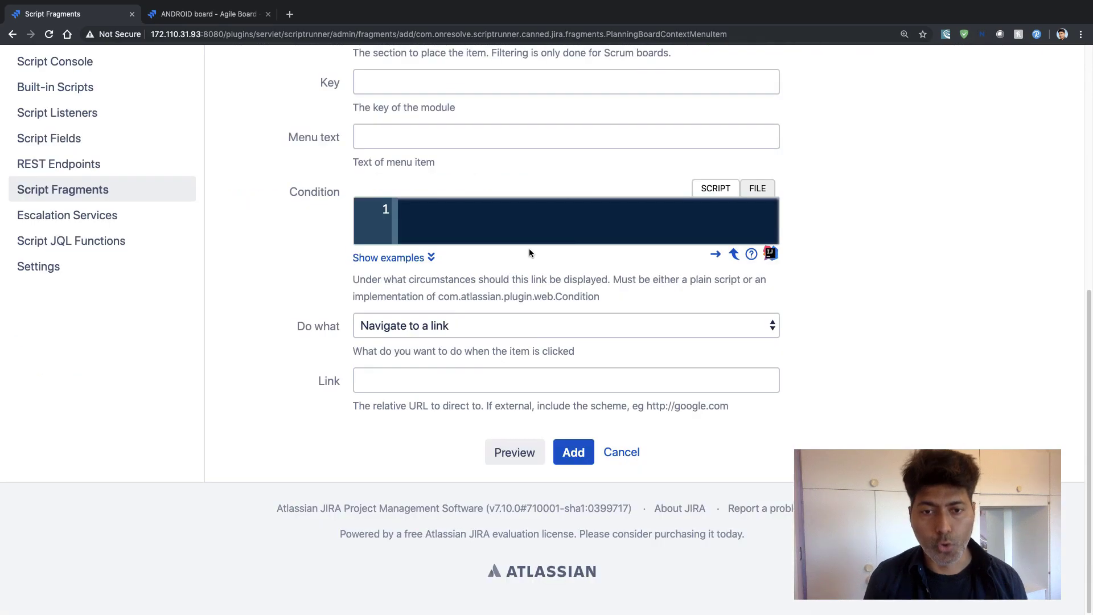
- Review the Do what options, then replace the note with 'Log work' and return to the board tab
{"action": "left_click", "coordinate": [490, 330]}
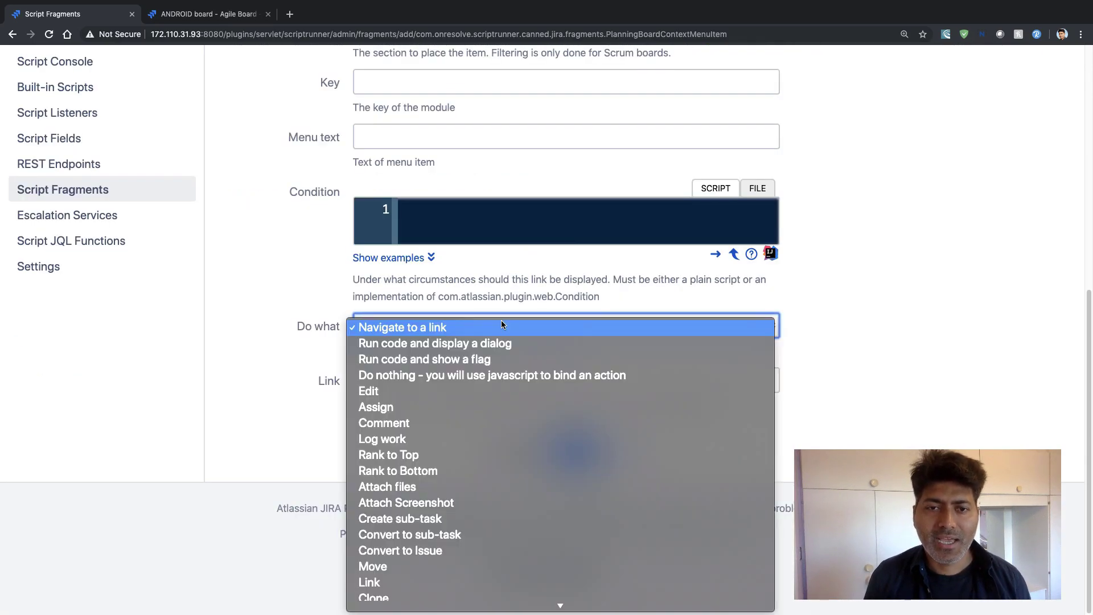
{"action": "left_click", "coordinate": [864, 314]}
{"action": "scroll", "coordinate": [863, 315], "scroll_direction": "up", "scroll_amount": 10}
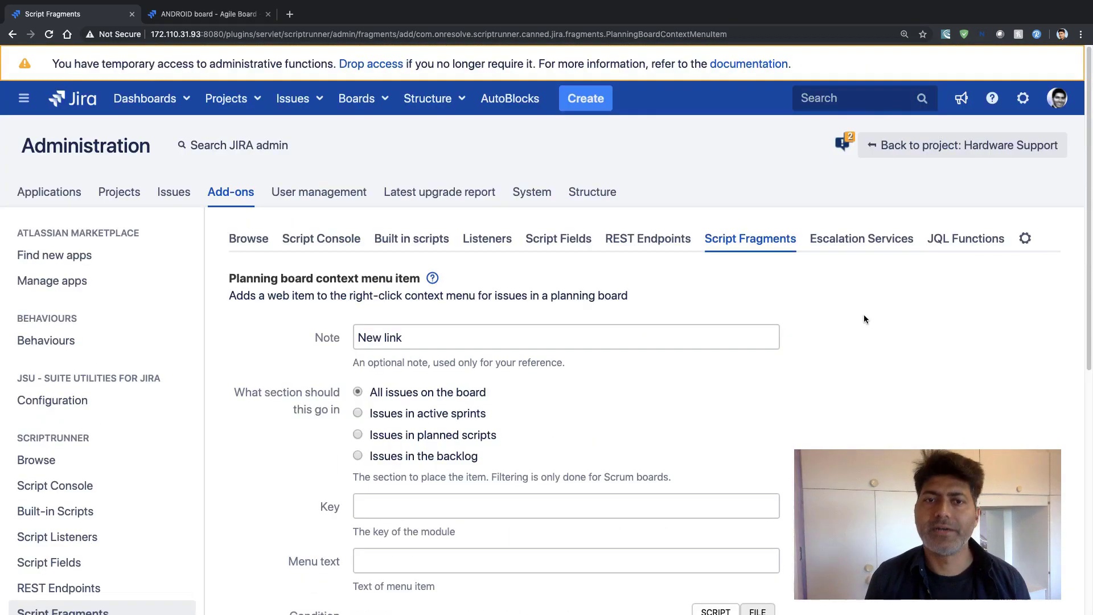
{"action": "left_click", "coordinate": [463, 337]}
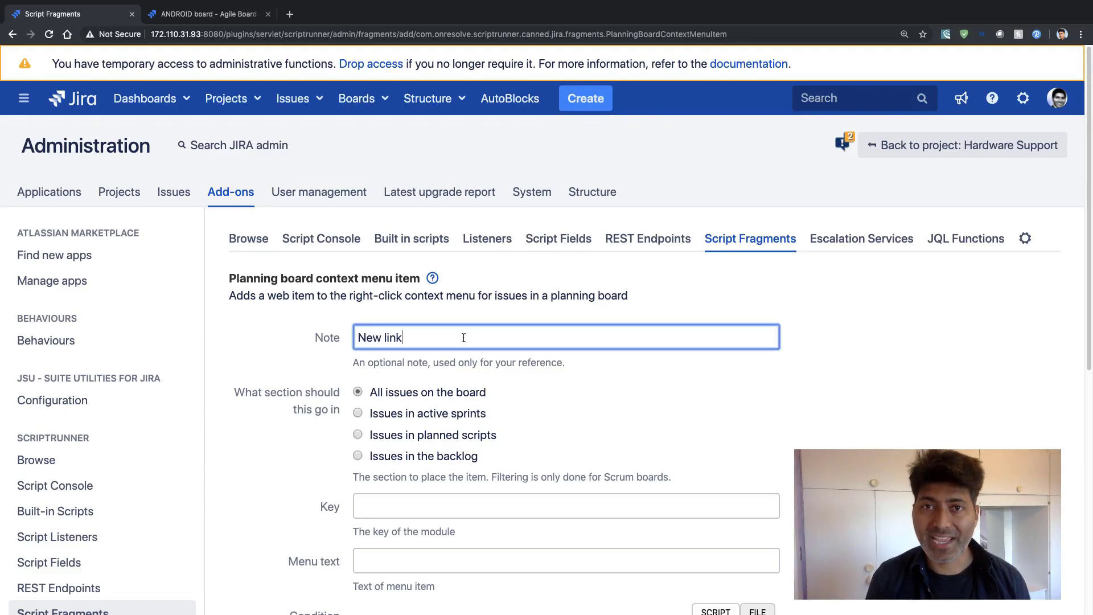
{"action": "left_click_drag", "start_coordinate": [463, 338], "coordinate": [288, 340]}
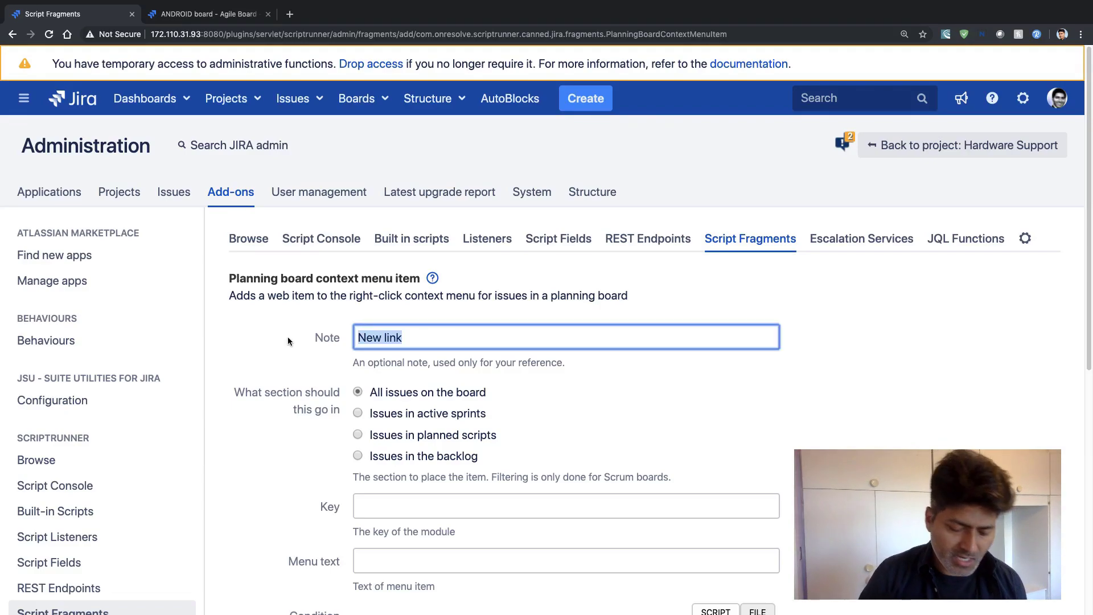
{"action": "type", "text": "Log work"}
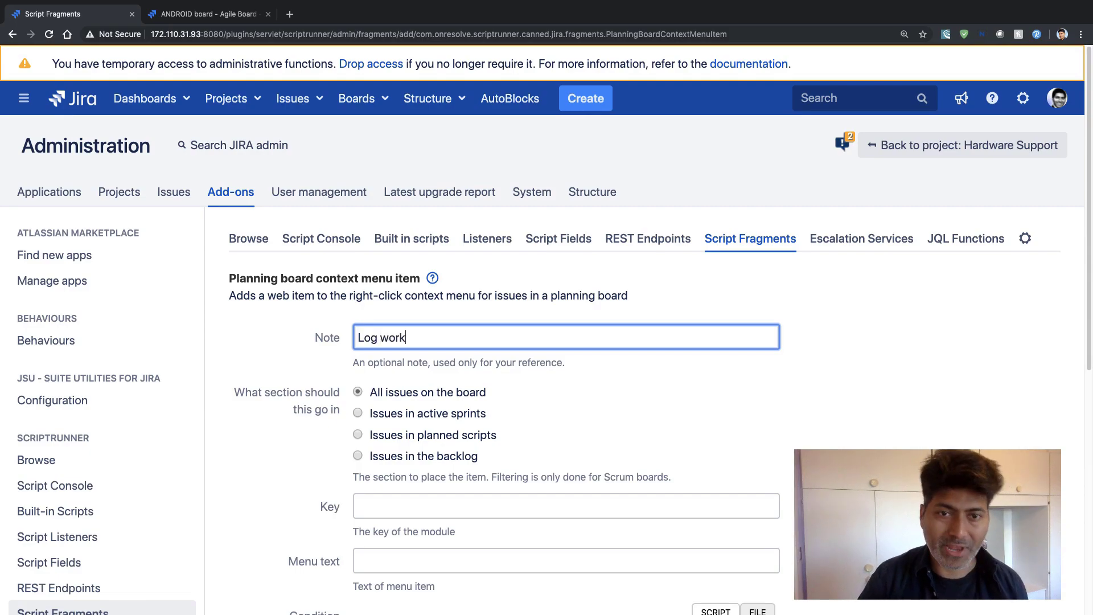
{"action": "key", "text": "ctrl+Tab"}
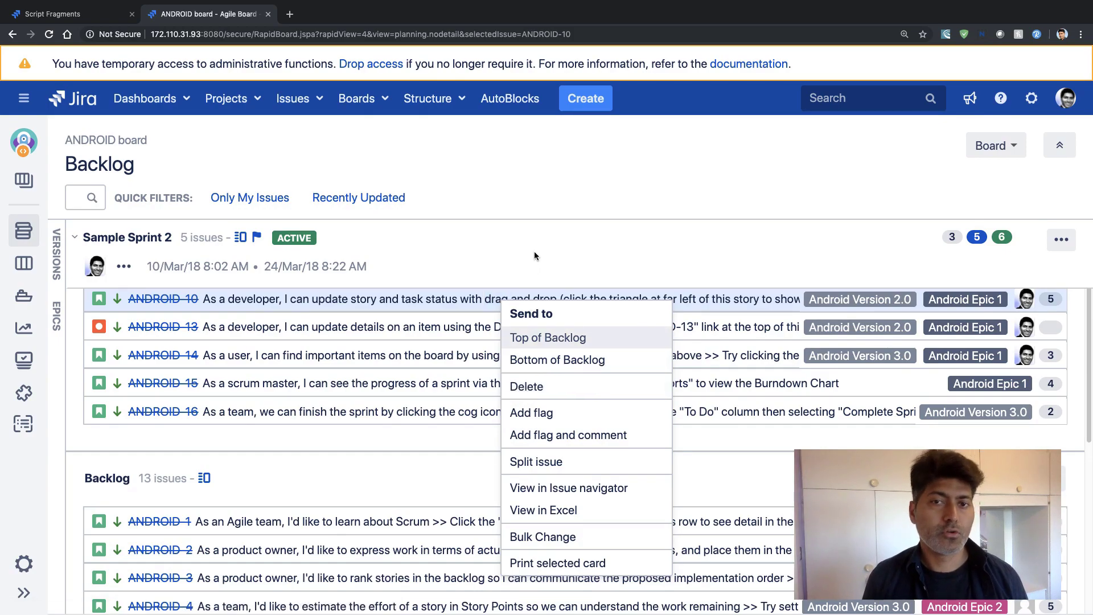
- Back on the fragment form, limit the menu item to issues in active sprints
{"action": "left_click", "coordinate": [583, 333]}
{"action": "key", "text": "ctrl+shift+Tab"}
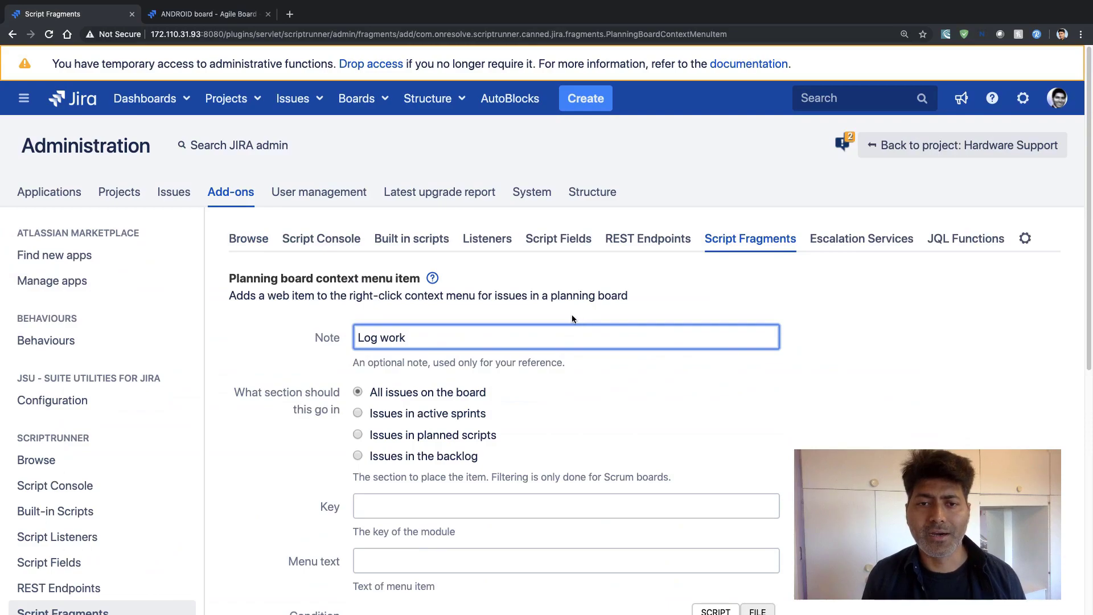
{"action": "scroll", "coordinate": [575, 322], "scroll_direction": "down", "scroll_amount": 1}
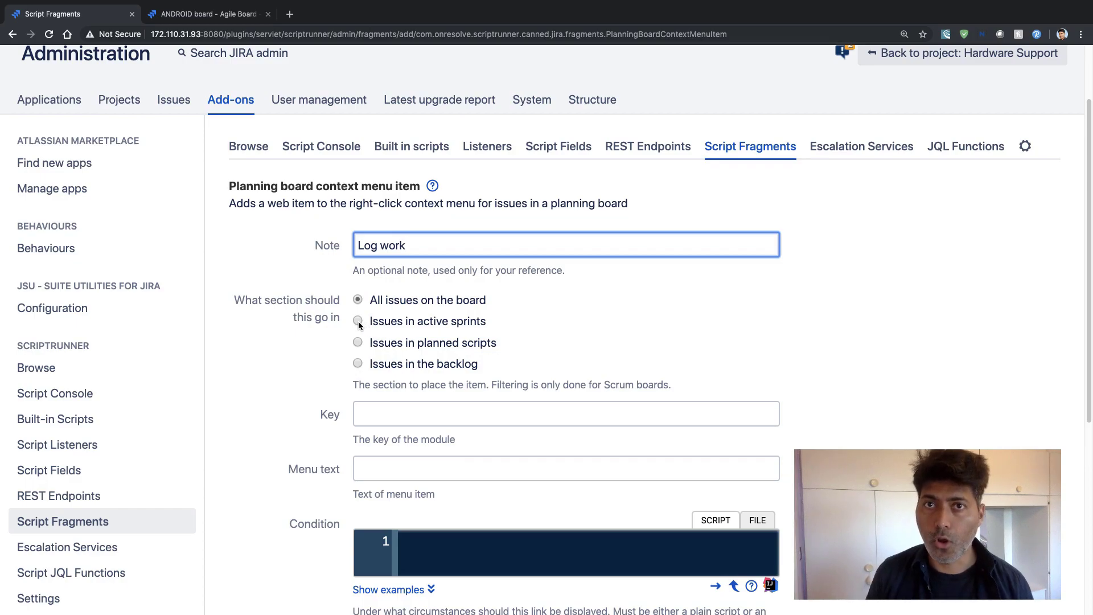
{"action": "left_click", "coordinate": [358, 322]}
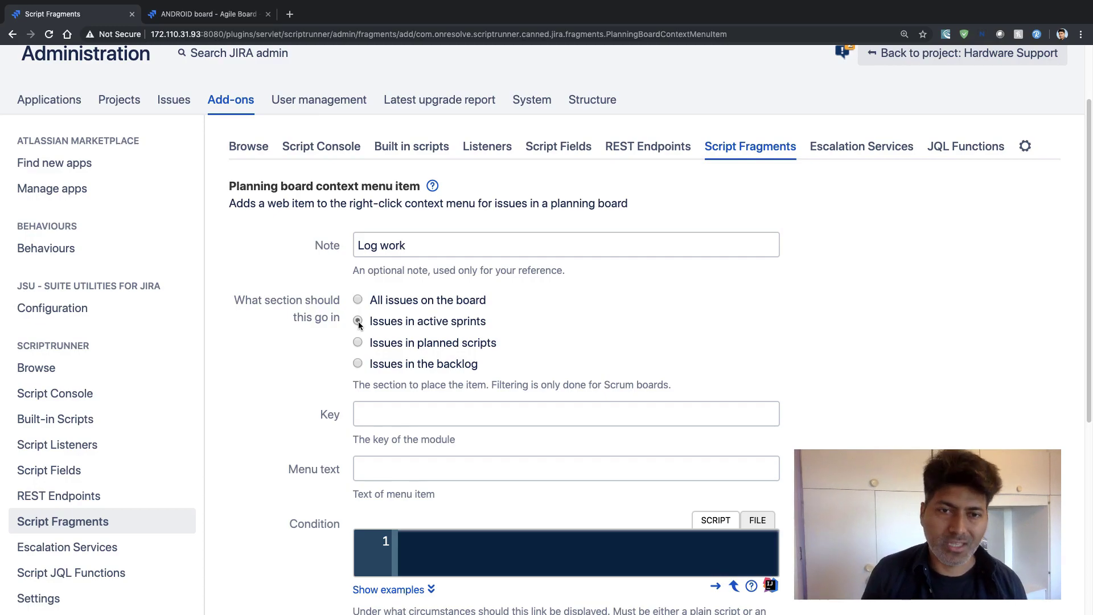
{"action": "scroll", "coordinate": [358, 324], "scroll_direction": "down", "scroll_amount": 2}
- Set key 'log-work-key', paste 'Log work' as menu text, and show the condition examples
{"action": "left_click", "coordinate": [409, 321]}
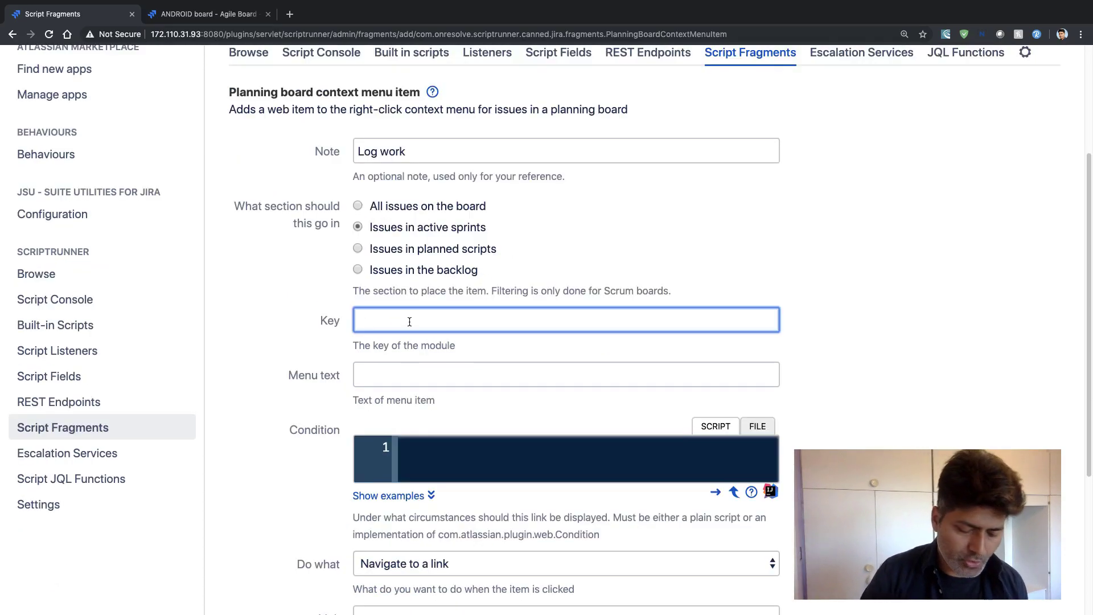
{"action": "type", "text": "log"}
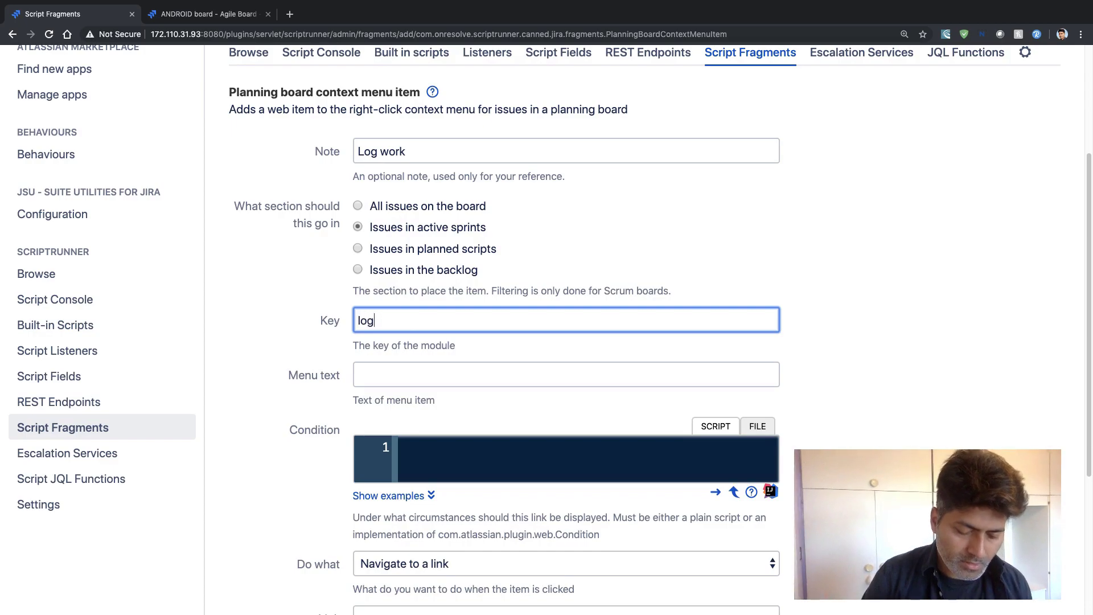
{"action": "type", "text": "-work-key"}
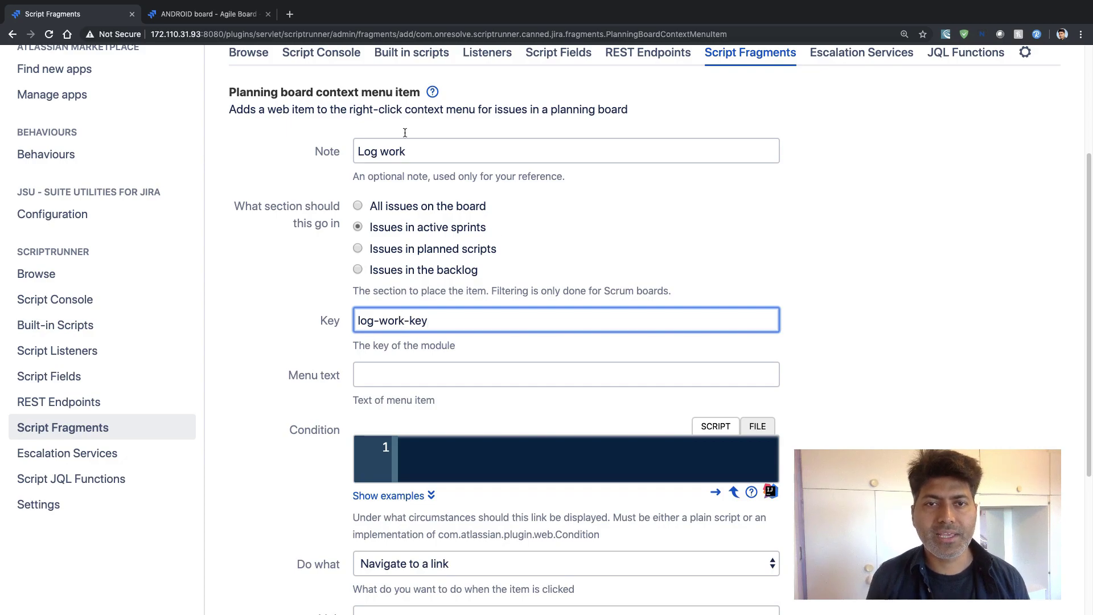
{"action": "left_click", "coordinate": [289, 148]}
{"action": "key", "text": "ctrl+c"}
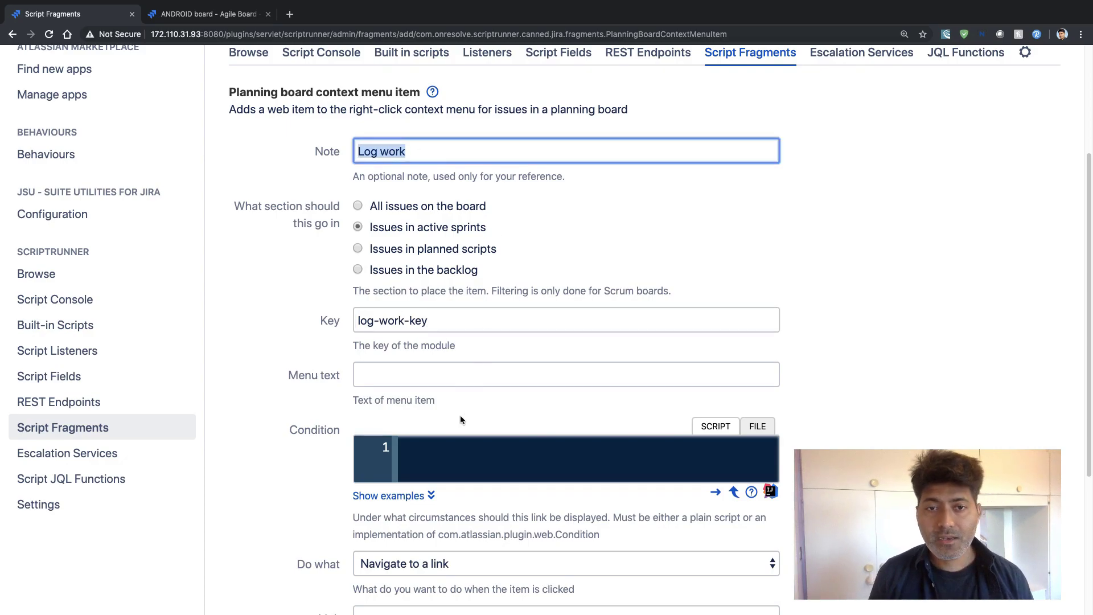
{"action": "left_click", "coordinate": [450, 375]}
{"action": "key", "text": "ctrl+v"}
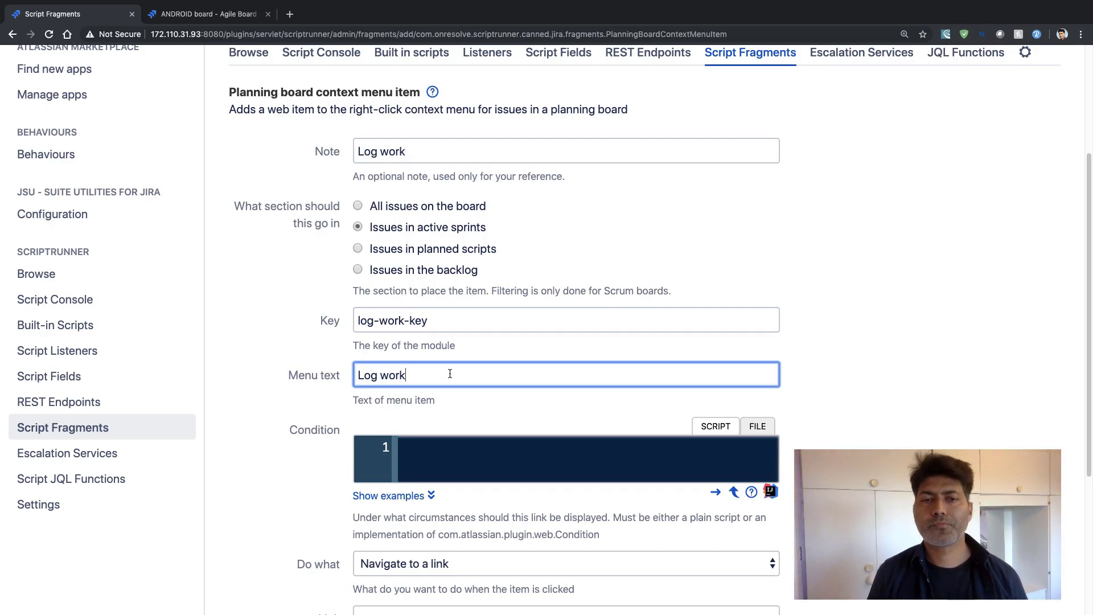
{"action": "scroll", "coordinate": [453, 396], "scroll_direction": "down", "scroll_amount": 2}
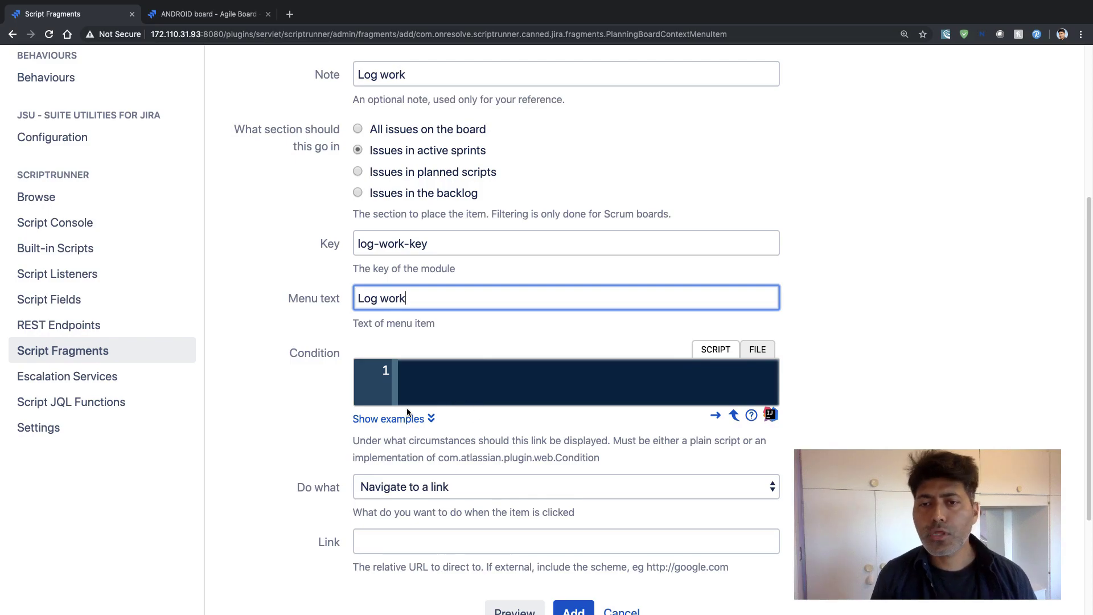
{"action": "left_click", "coordinate": [389, 420]}
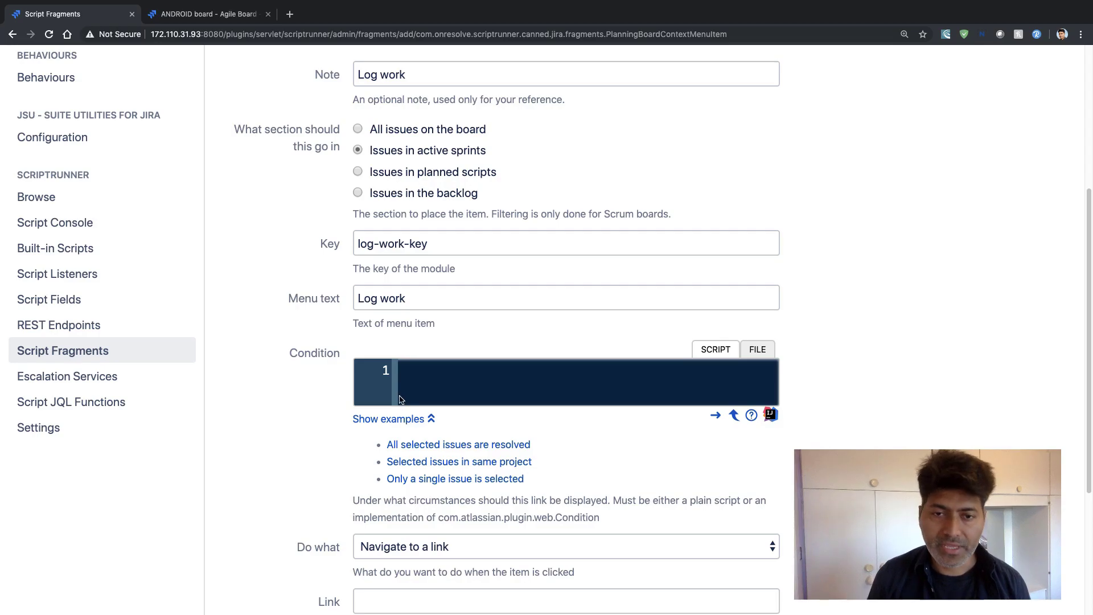
{"action": "scroll", "coordinate": [407, 392], "scroll_direction": "down", "scroll_amount": 2}
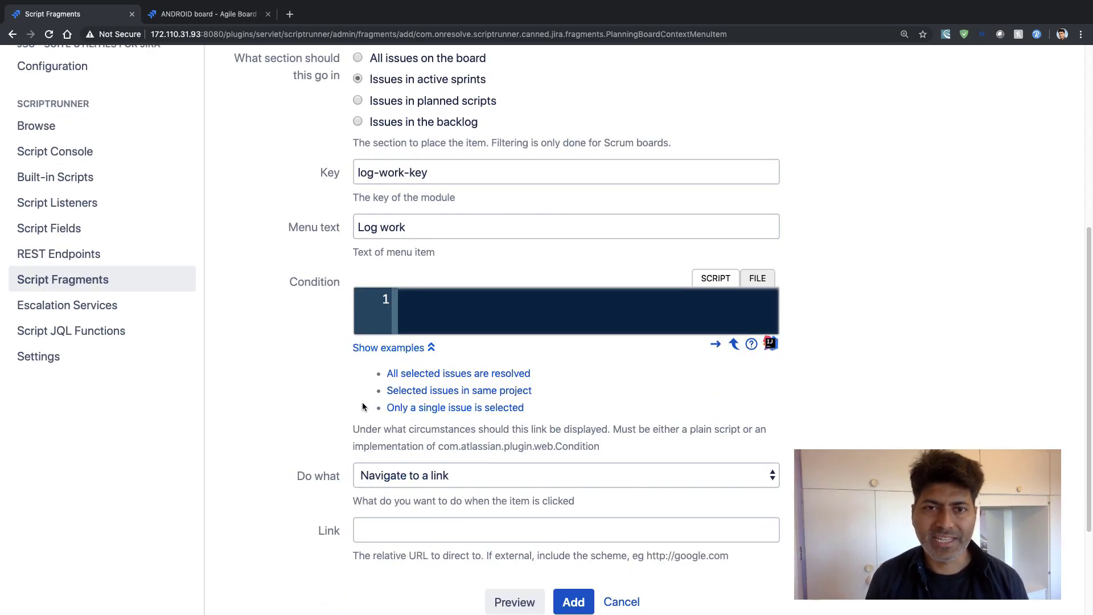
{"action": "scroll", "coordinate": [350, 417], "scroll_direction": "down", "scroll_amount": 2}
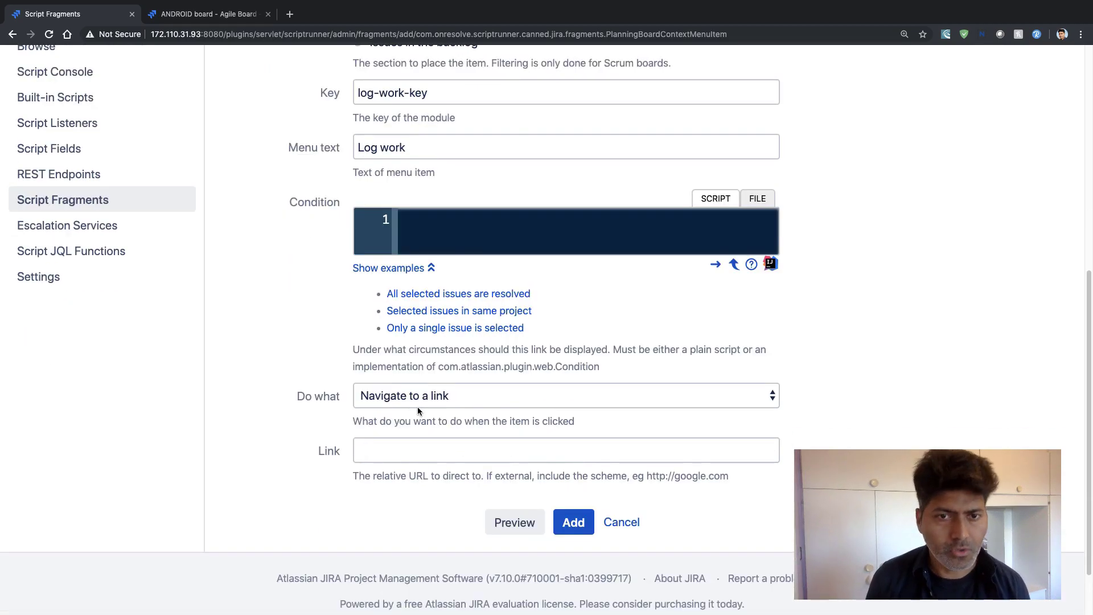
{"action": "left_click", "coordinate": [448, 397]}
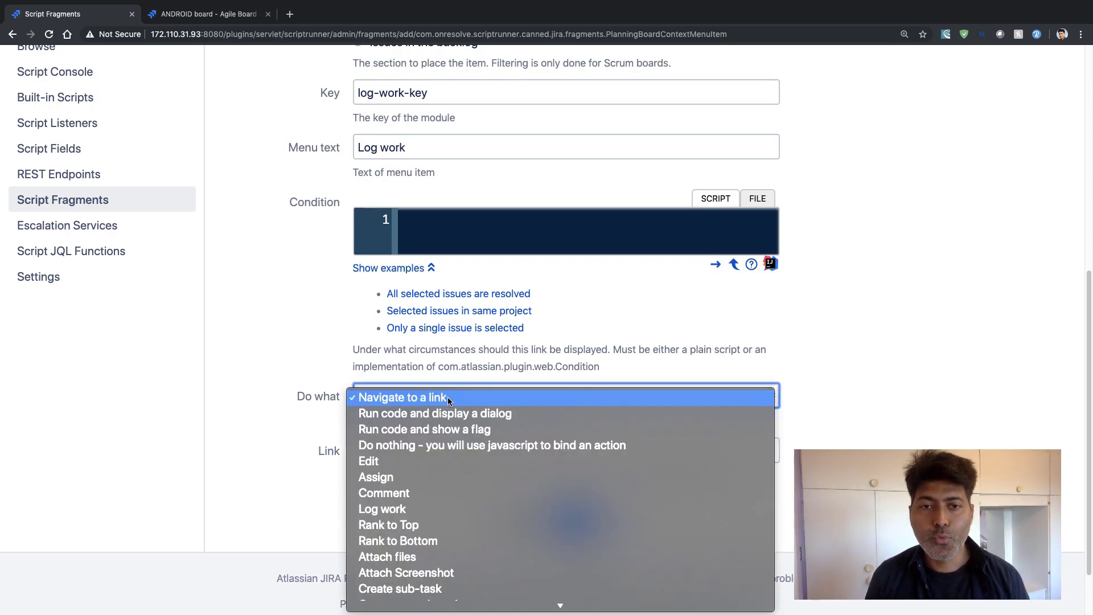
{"action": "left_click", "coordinate": [482, 398]}
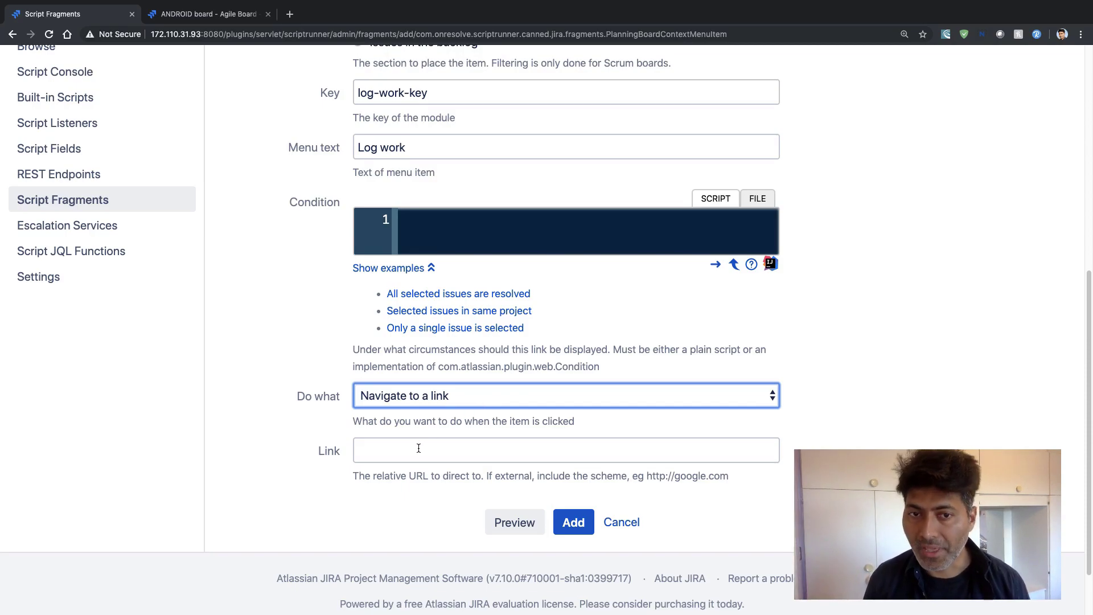
- Set the click action to 'Run code and display a dialog', then reopen the action list
{"action": "left_click", "coordinate": [478, 399]}
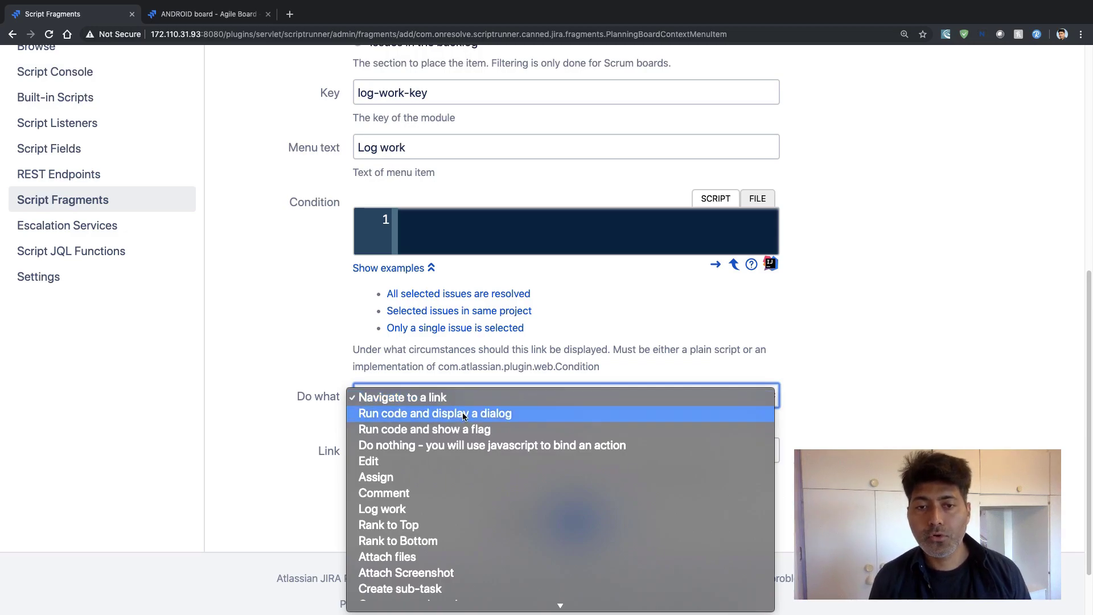
{"action": "left_click", "coordinate": [462, 414]}
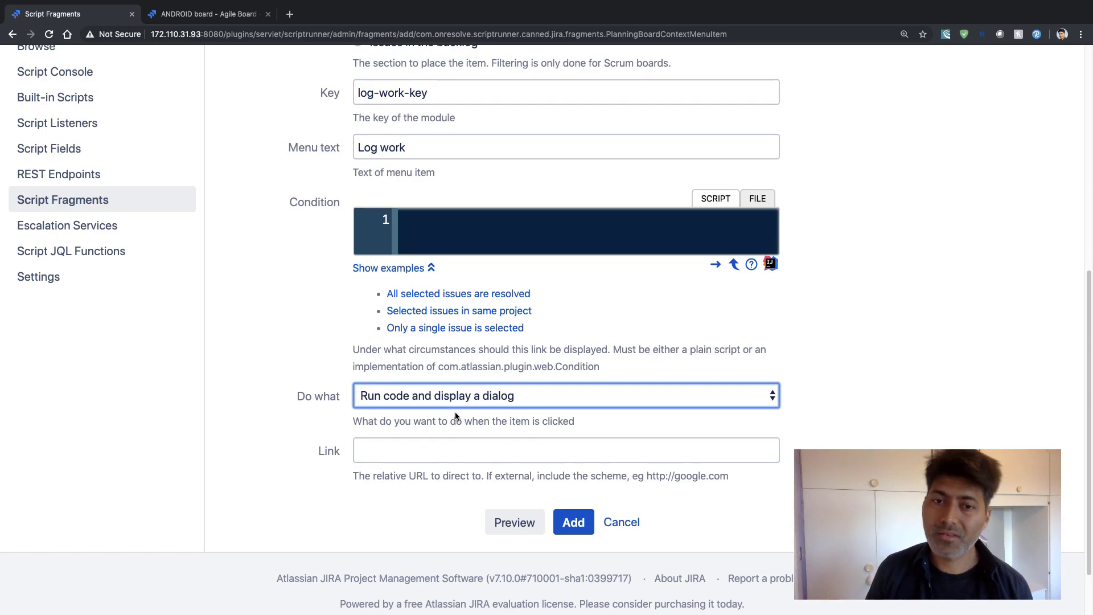
{"action": "left_click", "coordinate": [496, 399]}
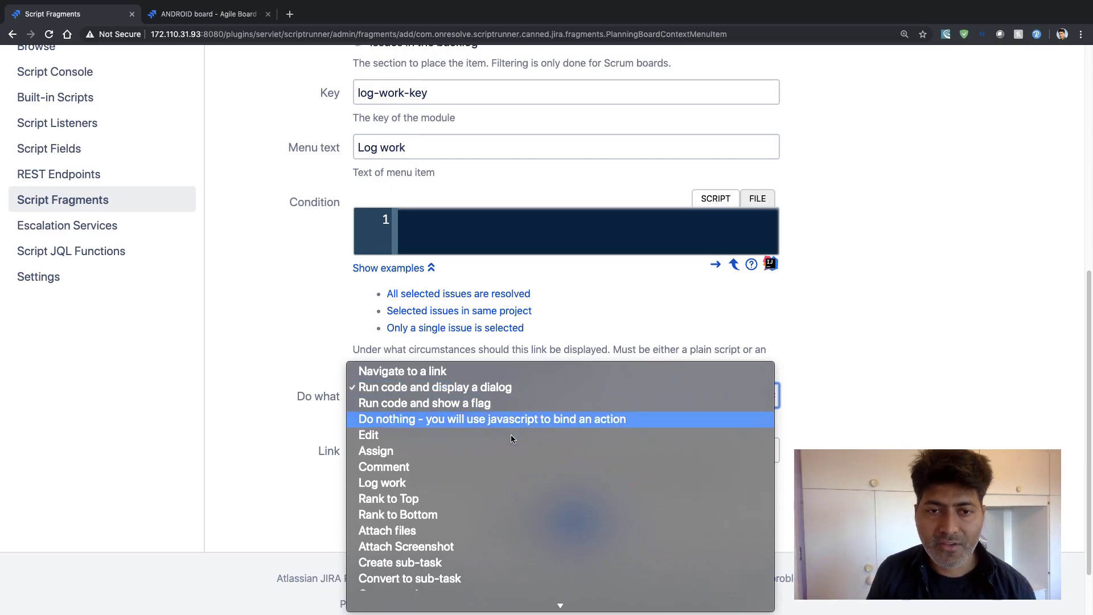
{"action": "scroll", "coordinate": [511, 435], "scroll_direction": "down", "scroll_amount": 1}
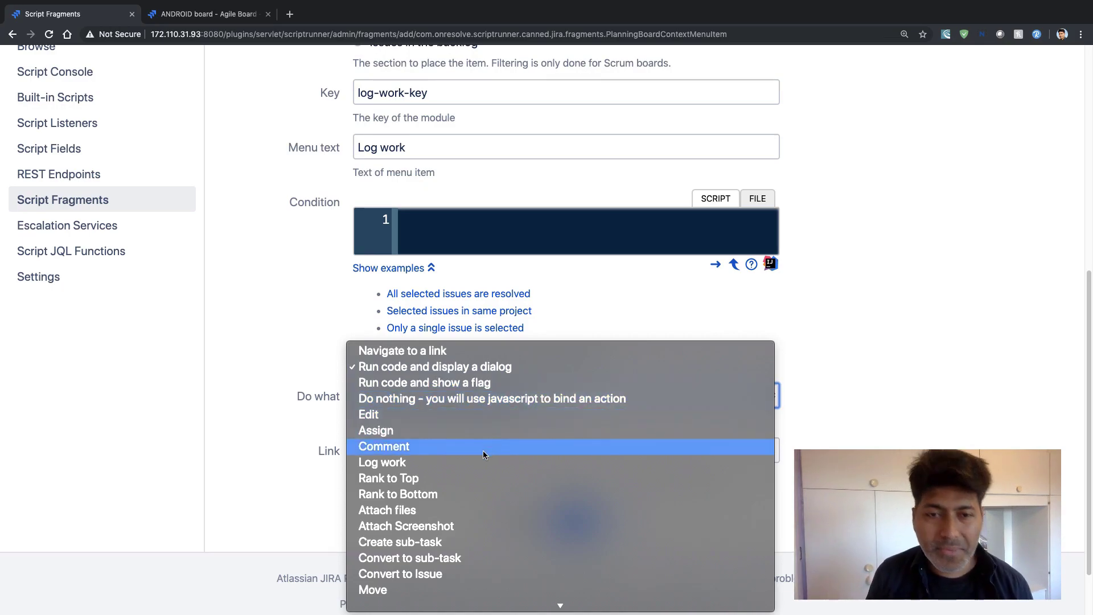
{"action": "scroll", "coordinate": [484, 454], "scroll_direction": "down", "scroll_amount": 1}
{"action": "scroll", "coordinate": [483, 454], "scroll_direction": "down", "scroll_amount": 4}
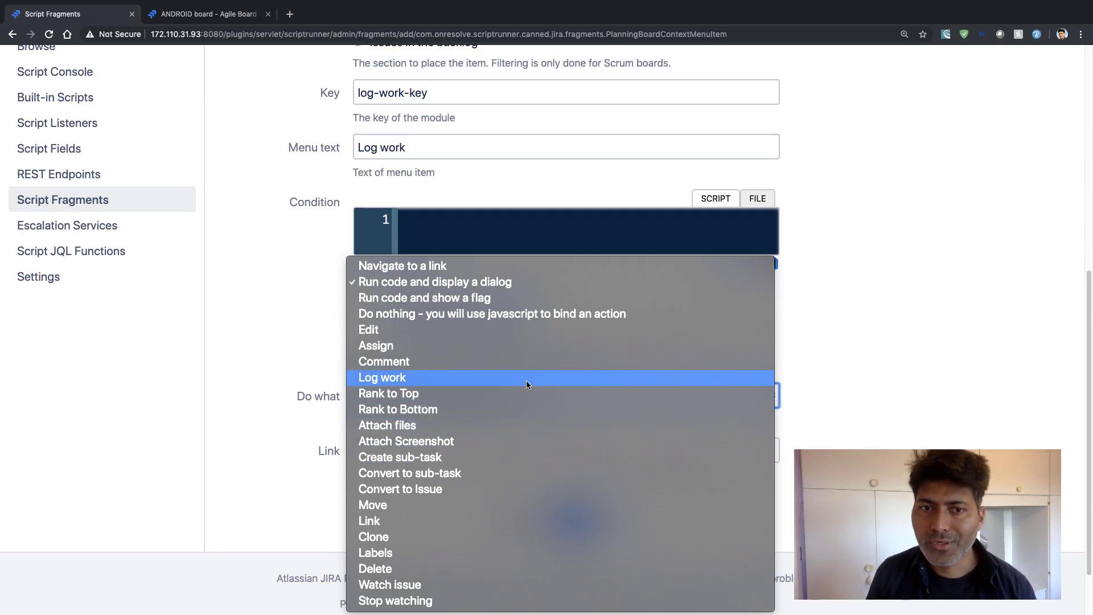
- Choose the Log work click action and preview the generated XML
{"action": "left_click", "coordinate": [526, 378]}
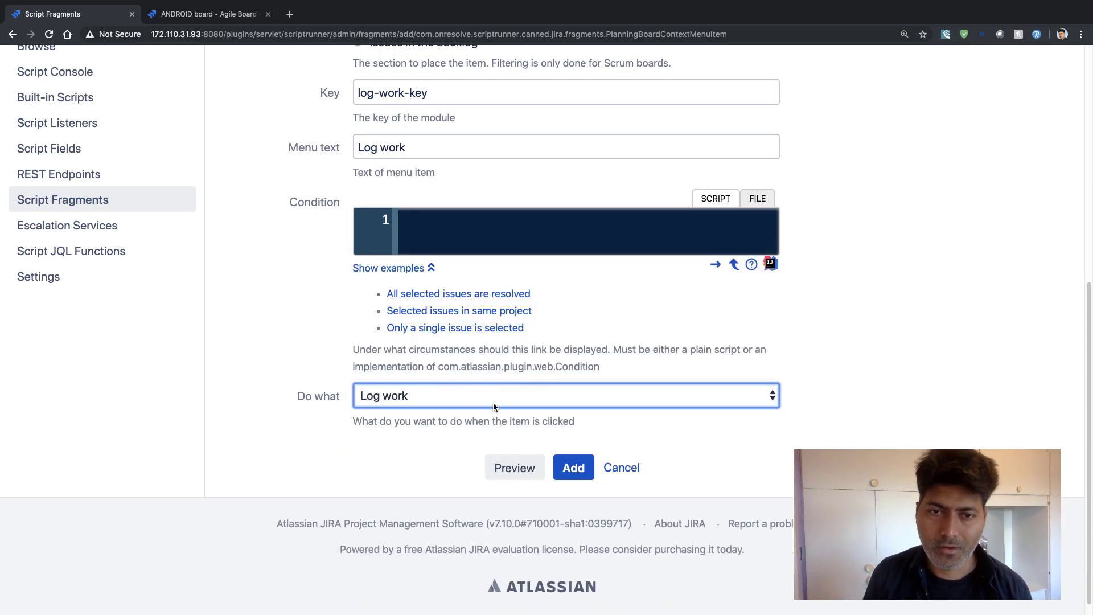
{"action": "left_click", "coordinate": [513, 469]}
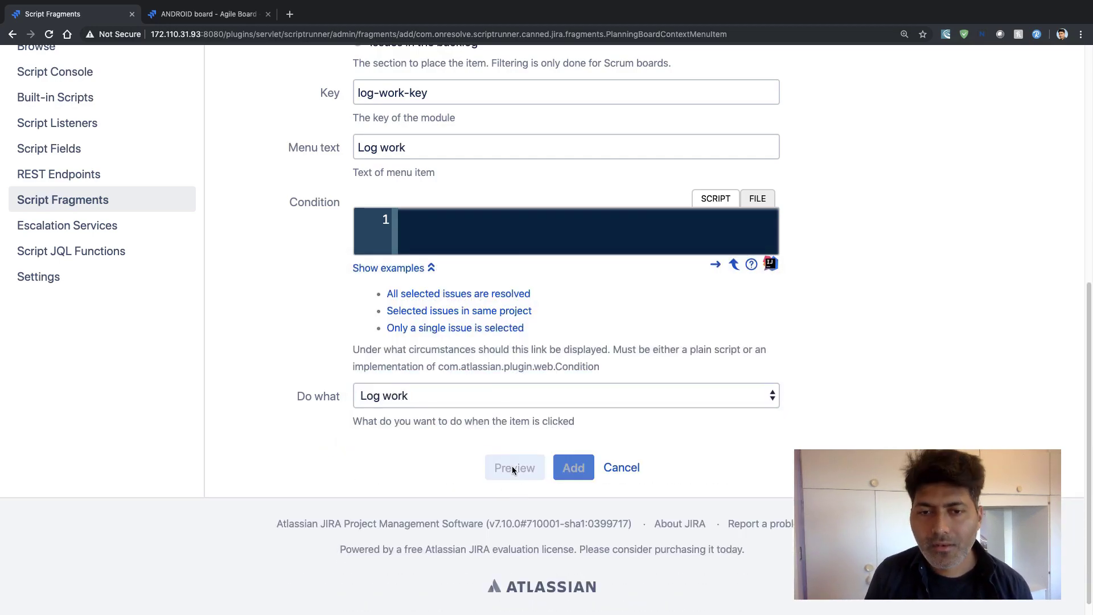
{"action": "scroll", "coordinate": [514, 469], "scroll_direction": "down", "scroll_amount": 3}
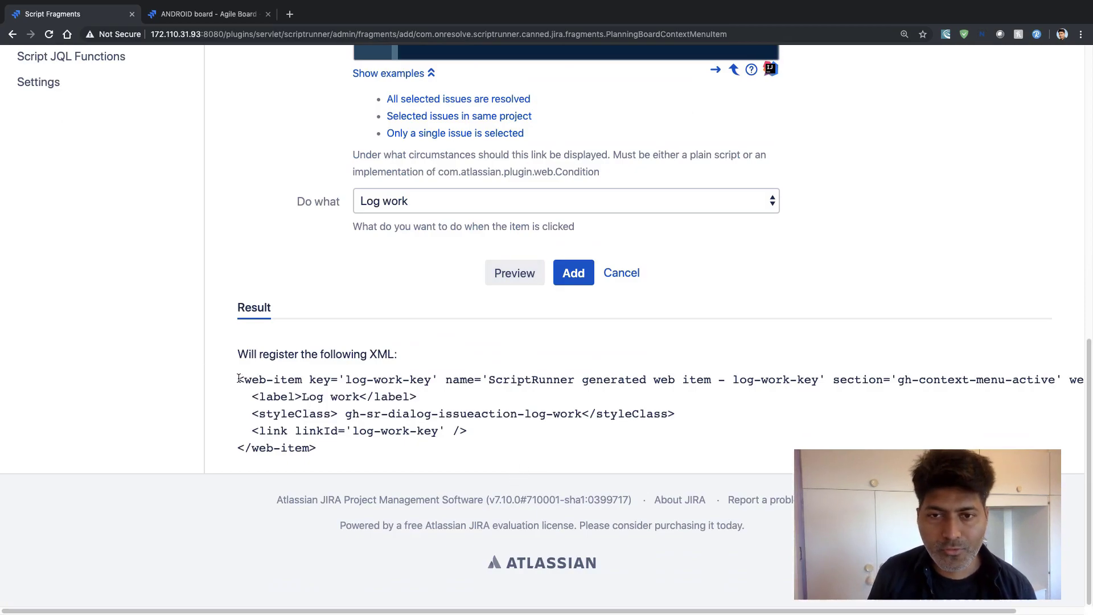
{"action": "left_click_drag", "start_coordinate": [238, 378], "coordinate": [333, 448]}
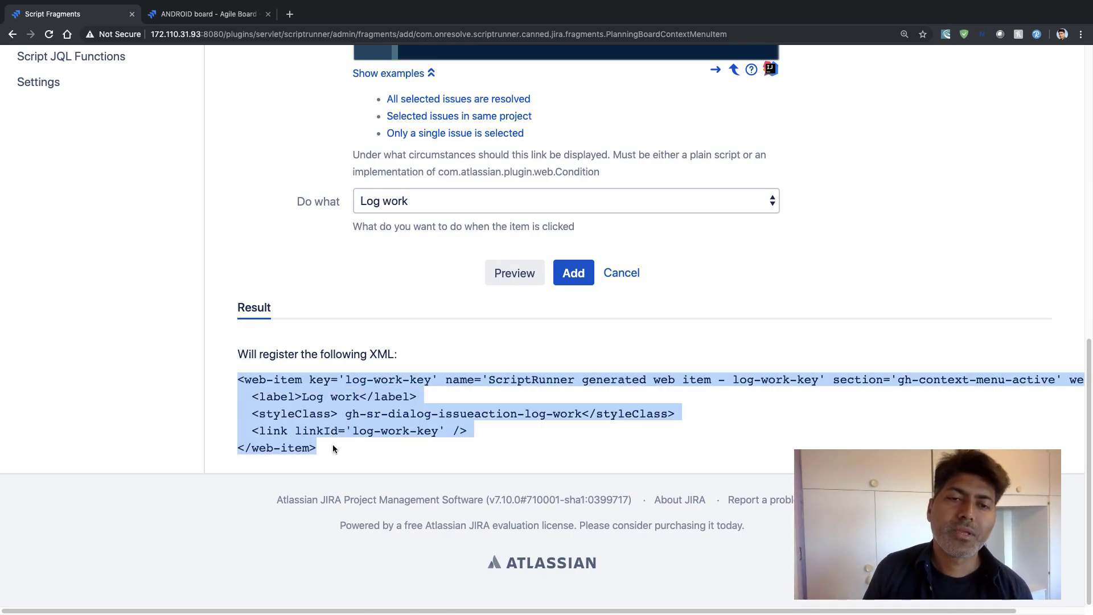
{"action": "left_click", "coordinate": [333, 446]}
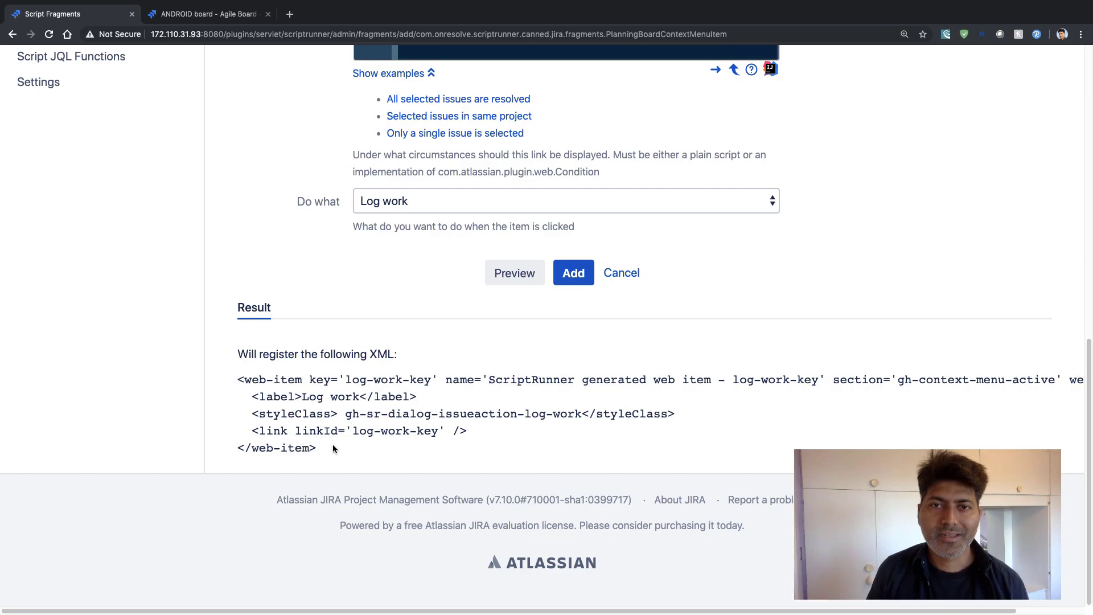
- Add the fragment, check its entry in the fragments list, and switch to the ANDROID board
{"action": "left_click", "coordinate": [570, 274]}
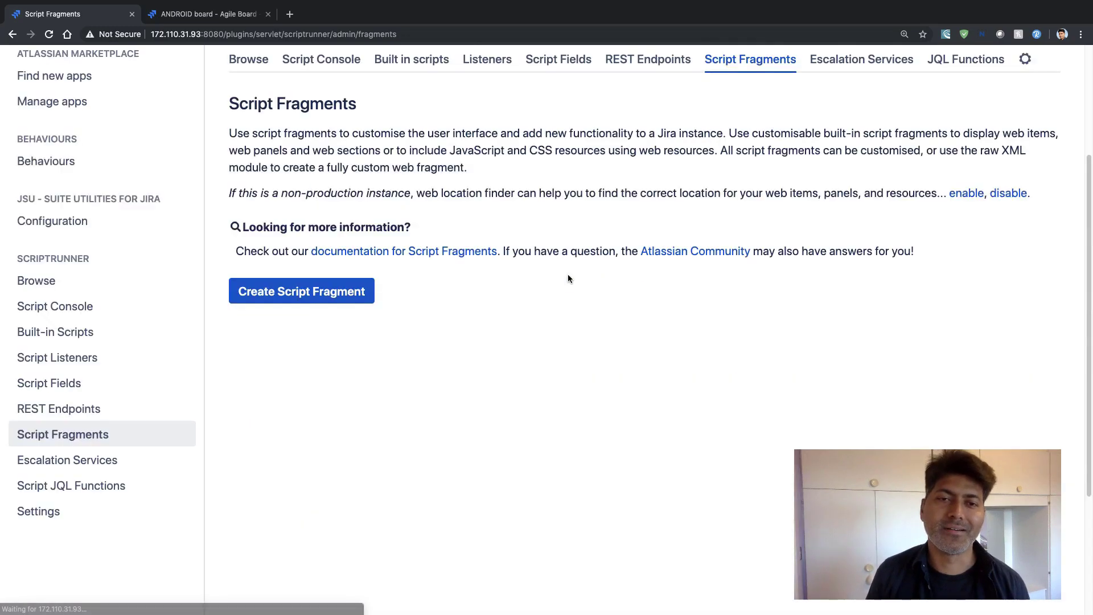
{"action": "scroll", "coordinate": [568, 274], "scroll_direction": "down", "scroll_amount": 1}
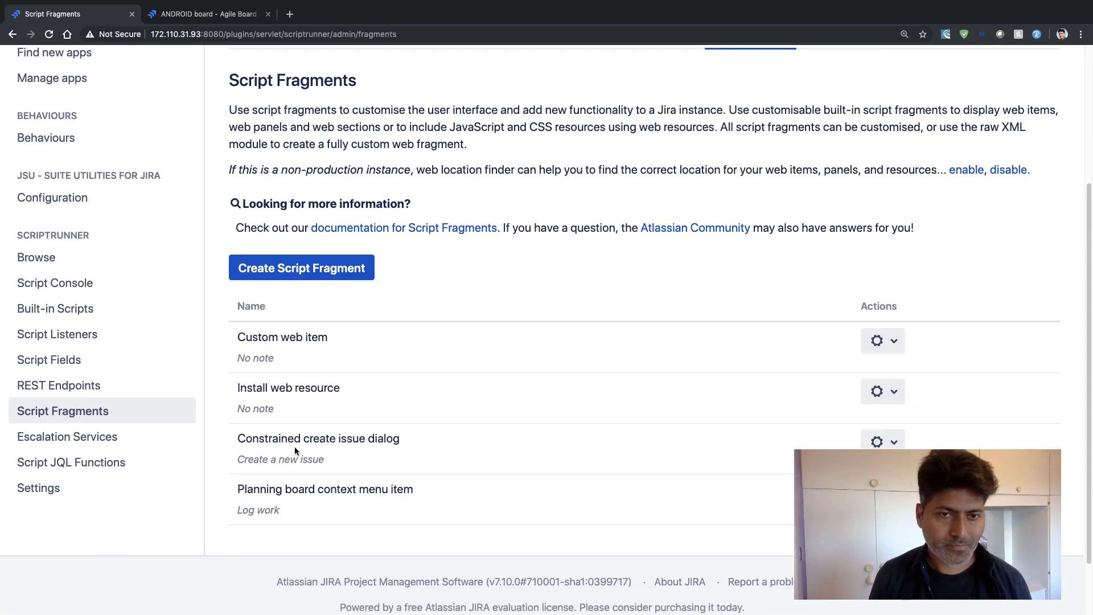
{"action": "triple_click", "coordinate": [283, 488]}
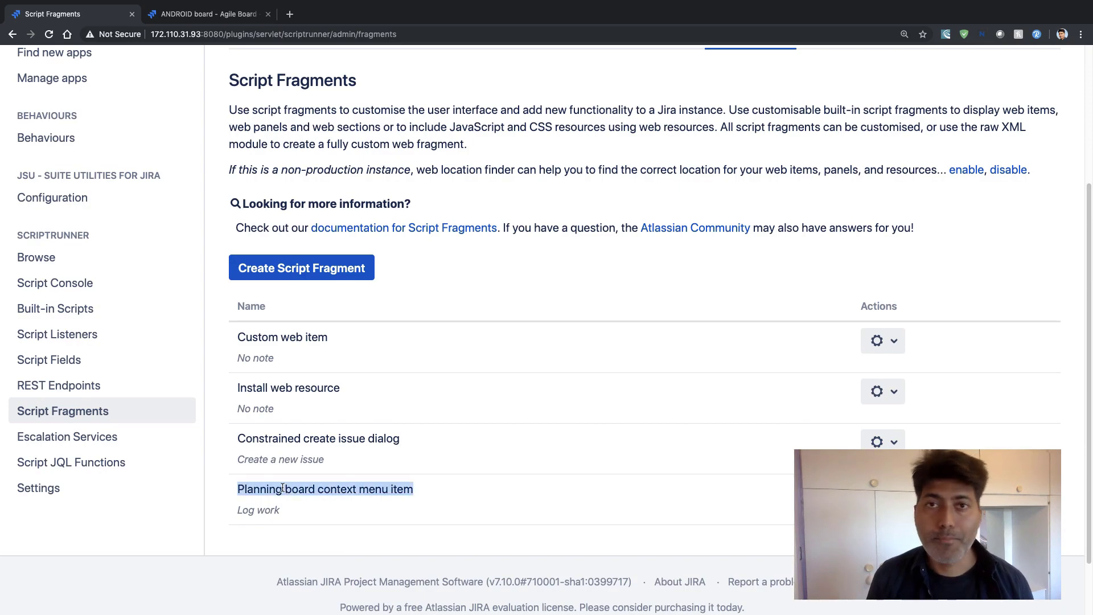
{"action": "key", "text": "ctrl+Tab"}
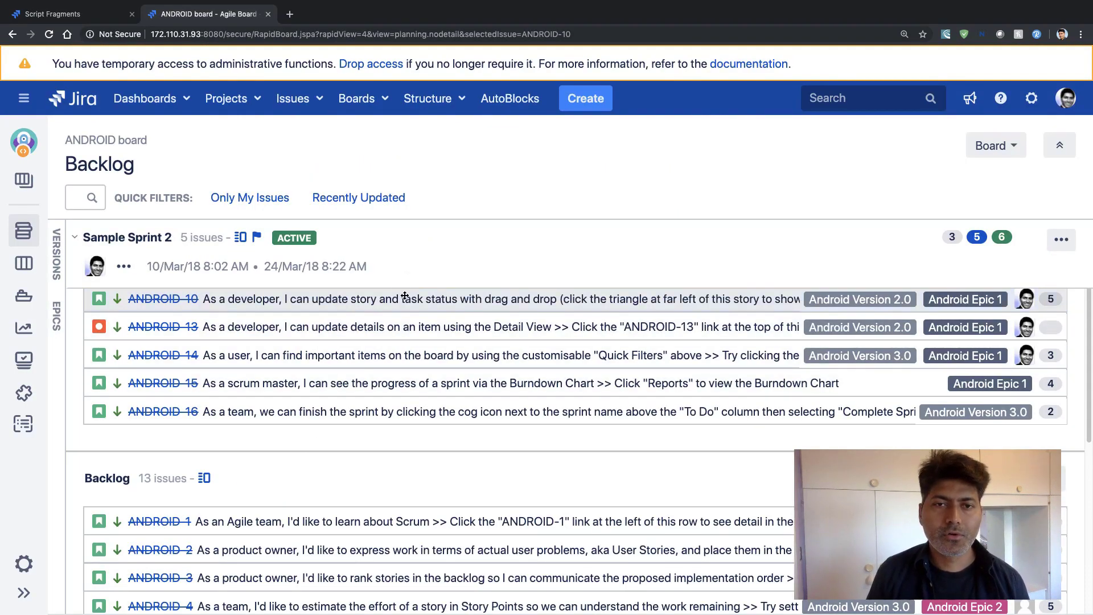
- Reload the ANDROID board and right-click ANDROID-10 to see the new Log work entry
{"action": "left_click", "coordinate": [49, 35]}
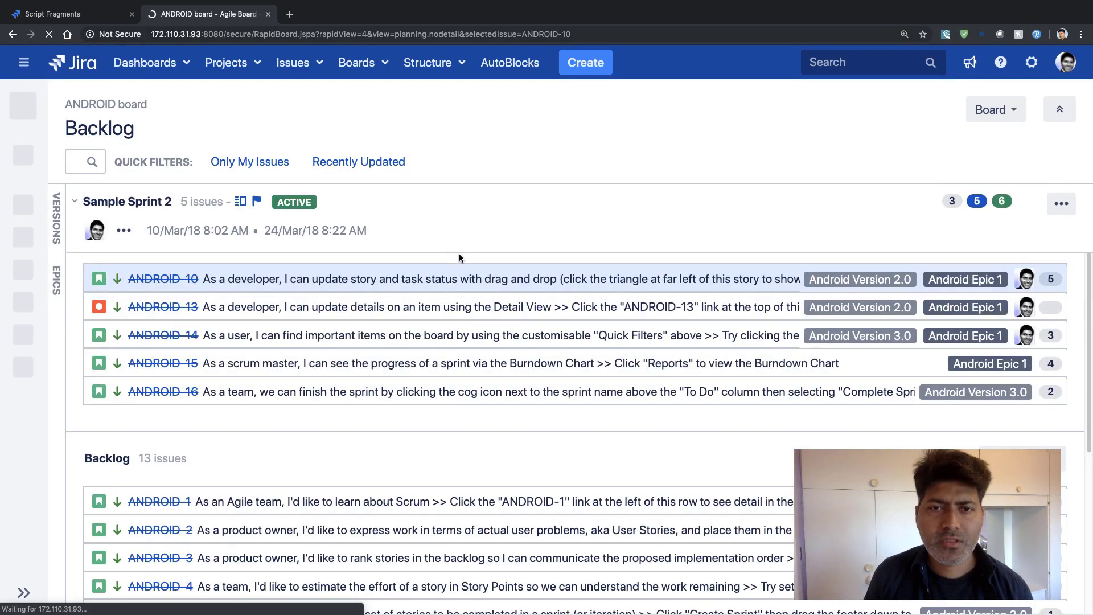
{"action": "right_click", "coordinate": [417, 278]}
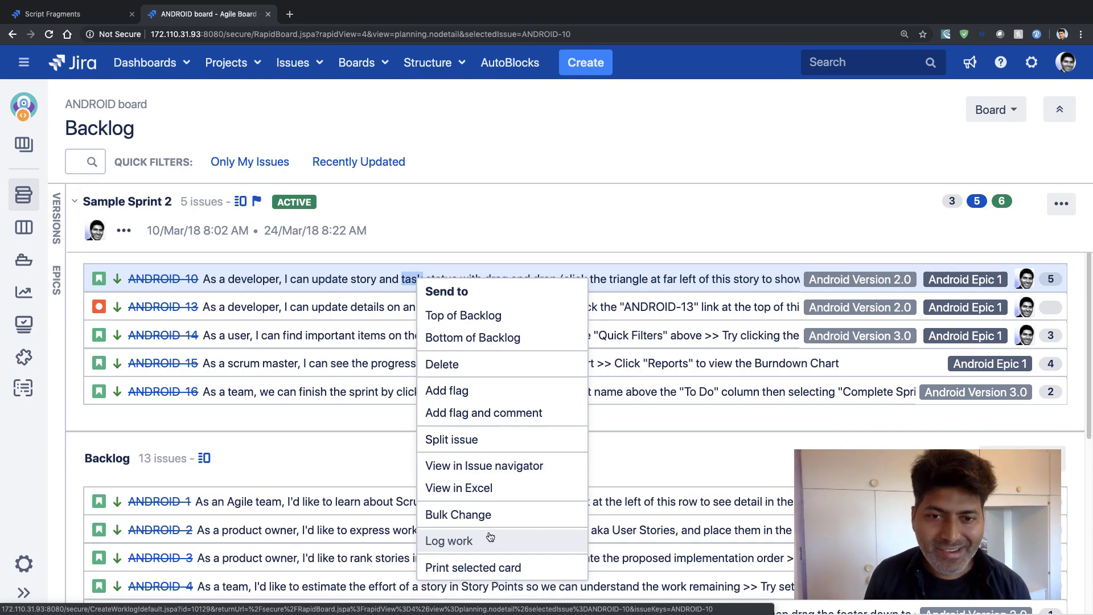
- Launch ANDROID-10's Log Work dialog from the new 'Log work' item, then cancel without logging time
{"action": "left_click", "coordinate": [486, 538]}
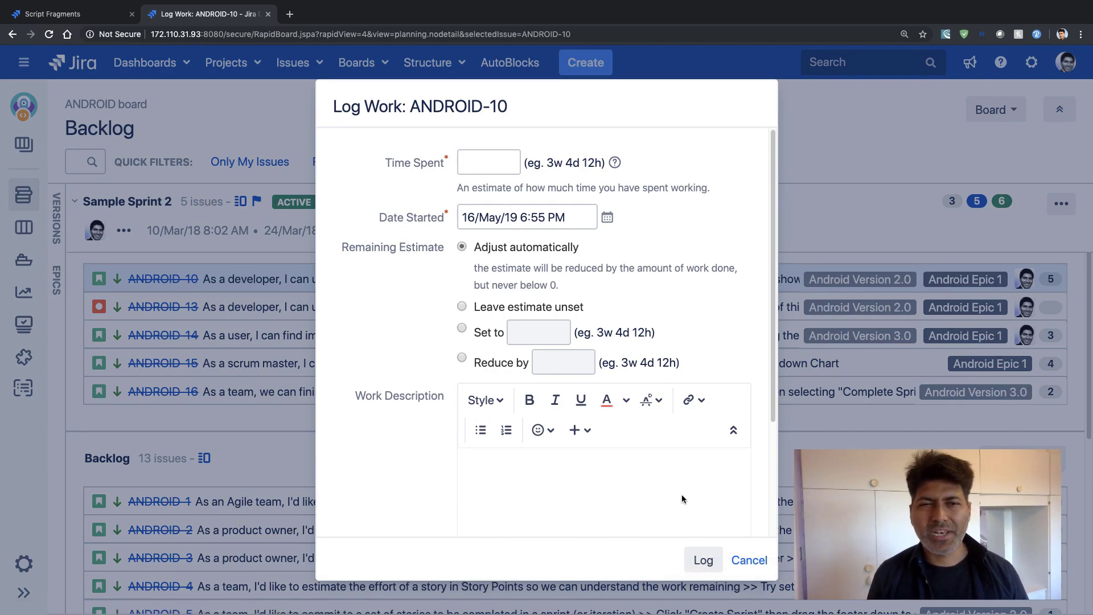
{"action": "left_click", "coordinate": [748, 560]}
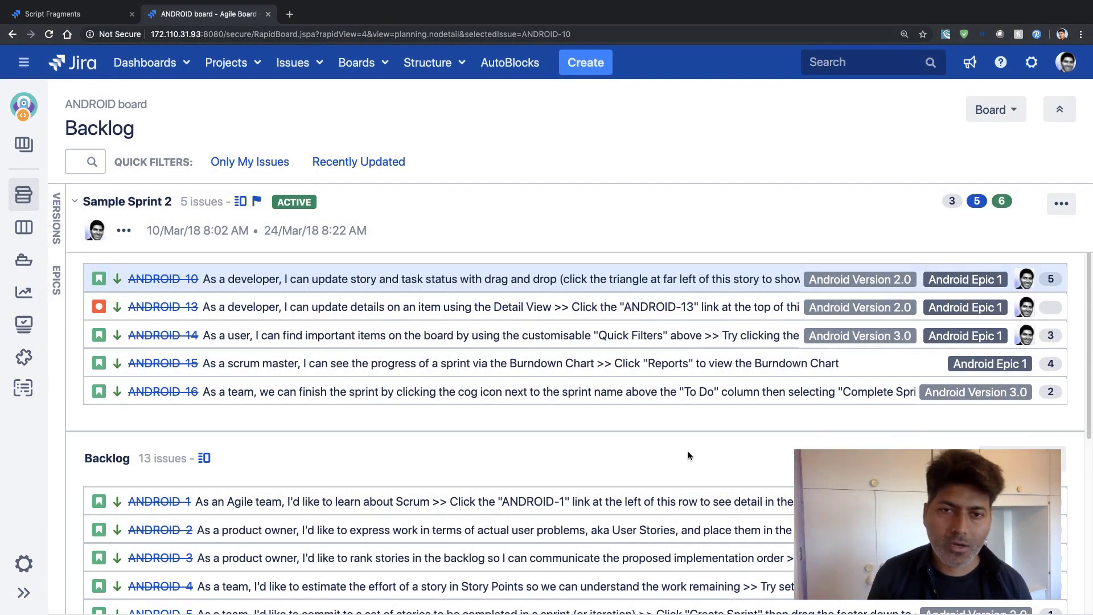